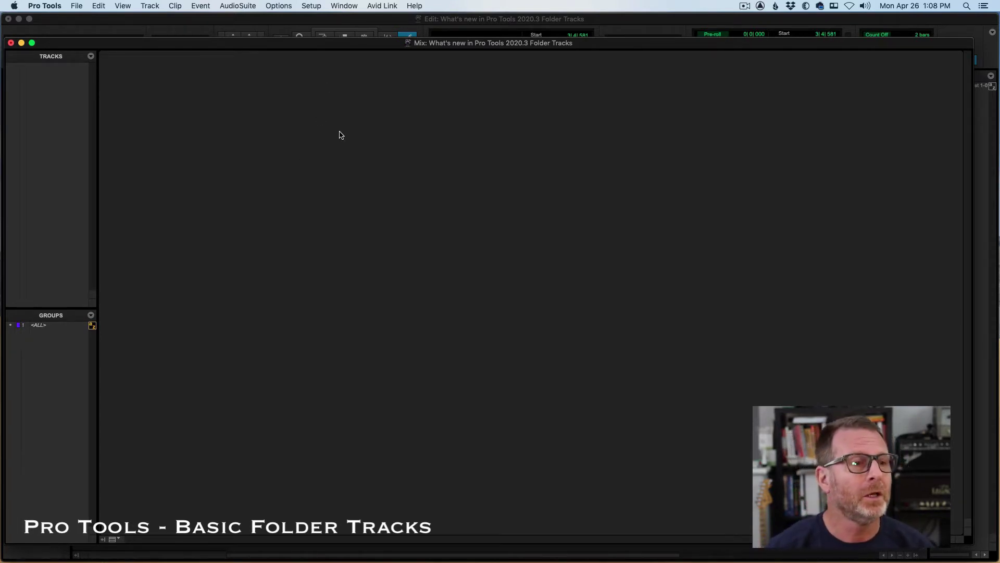
Step: Create one new Basic Folder track named "Folder 1"
left_click(149, 5)
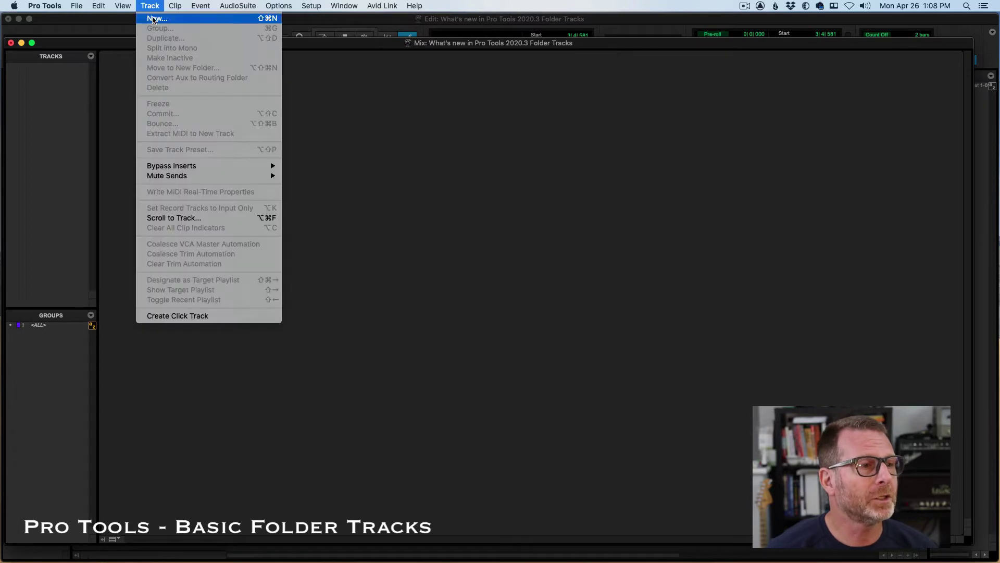
left_click(153, 20)
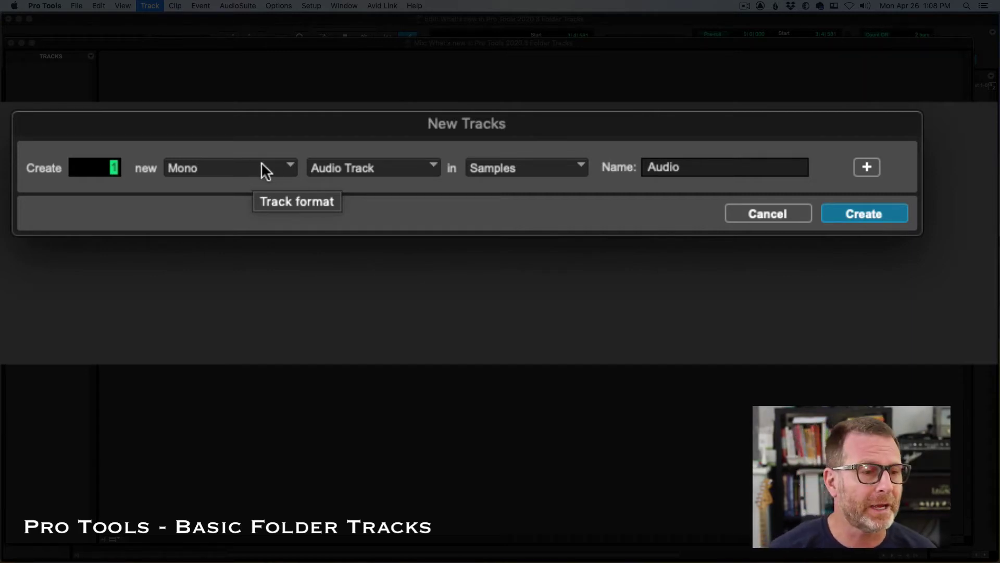
left_click(339, 164)
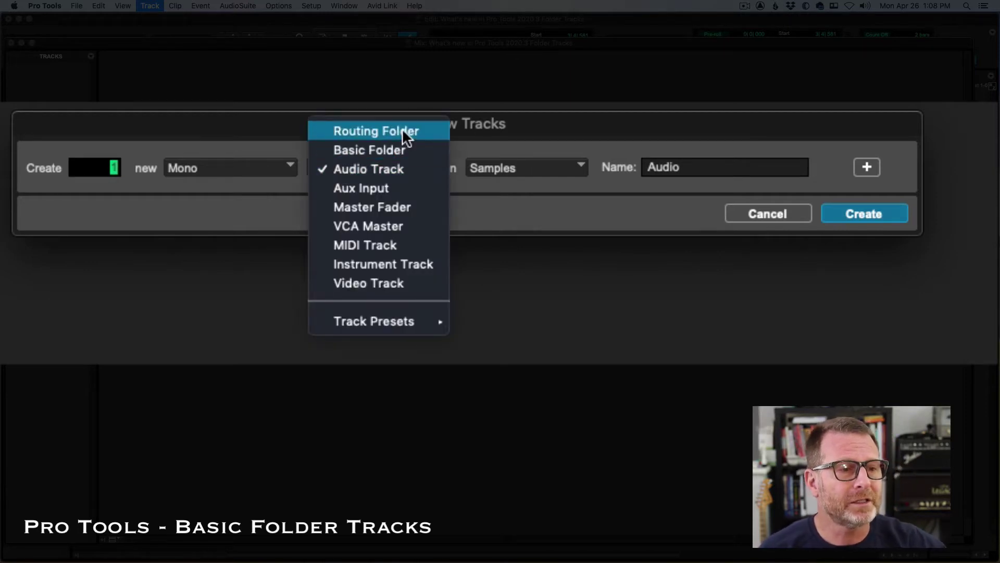
left_click(402, 149)
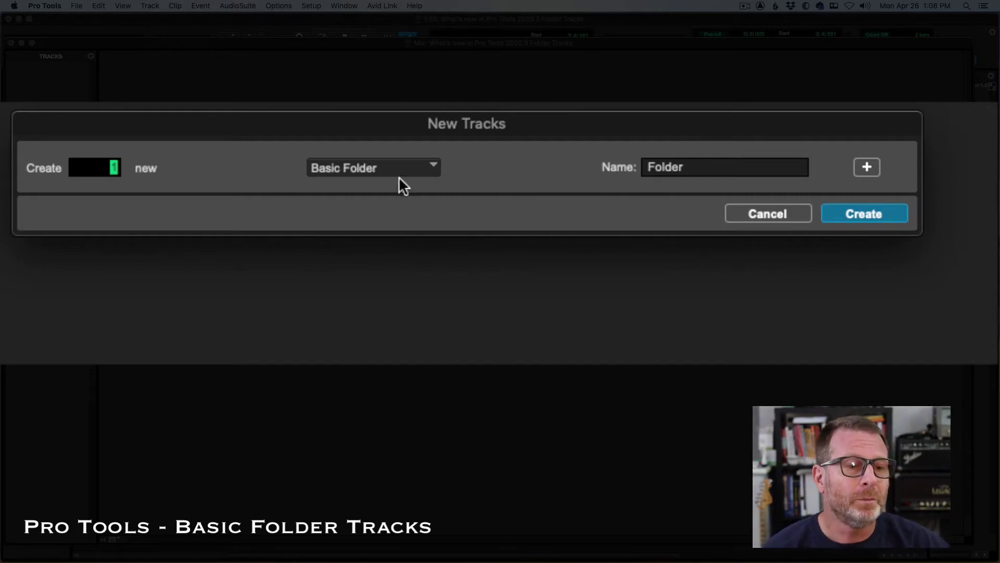
left_click(697, 165)
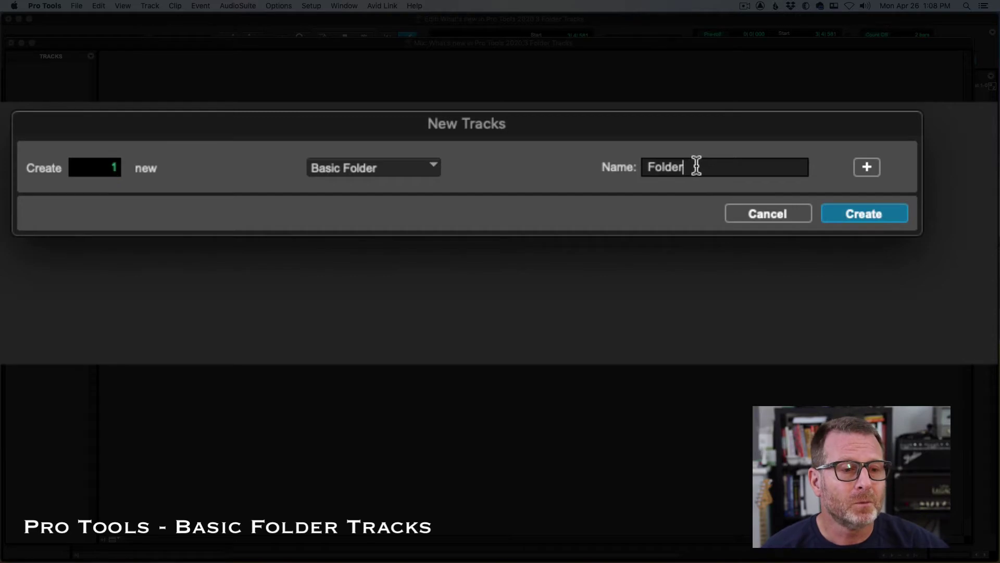
type("1")
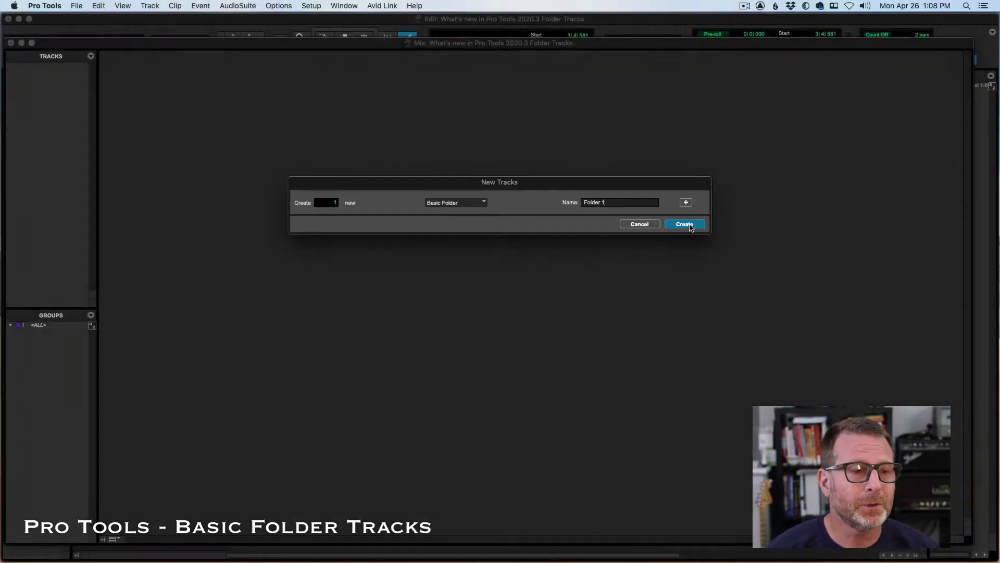
left_click(689, 224)
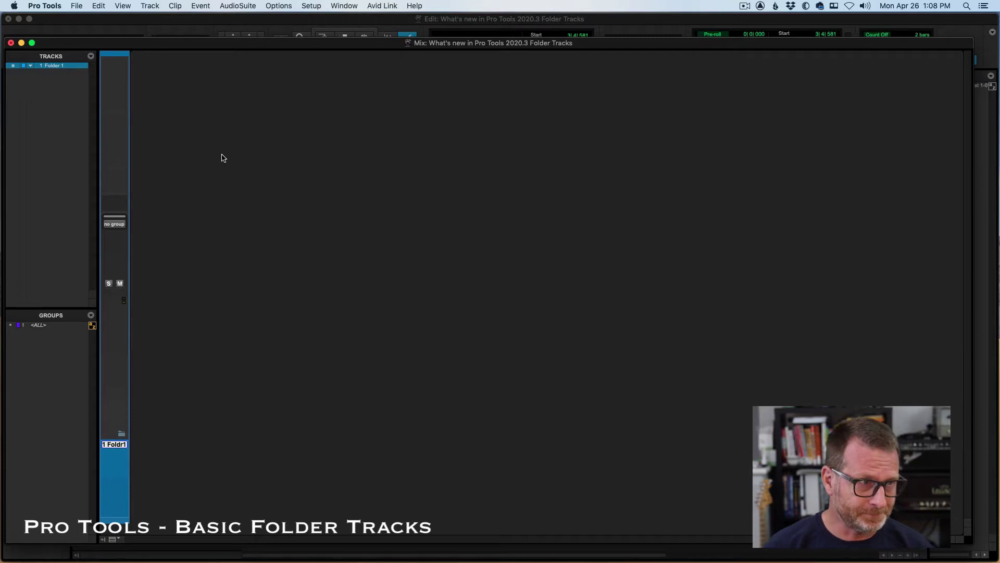
Step: Create four new mono audio tracks inside Folder 1
left_click(198, 6)
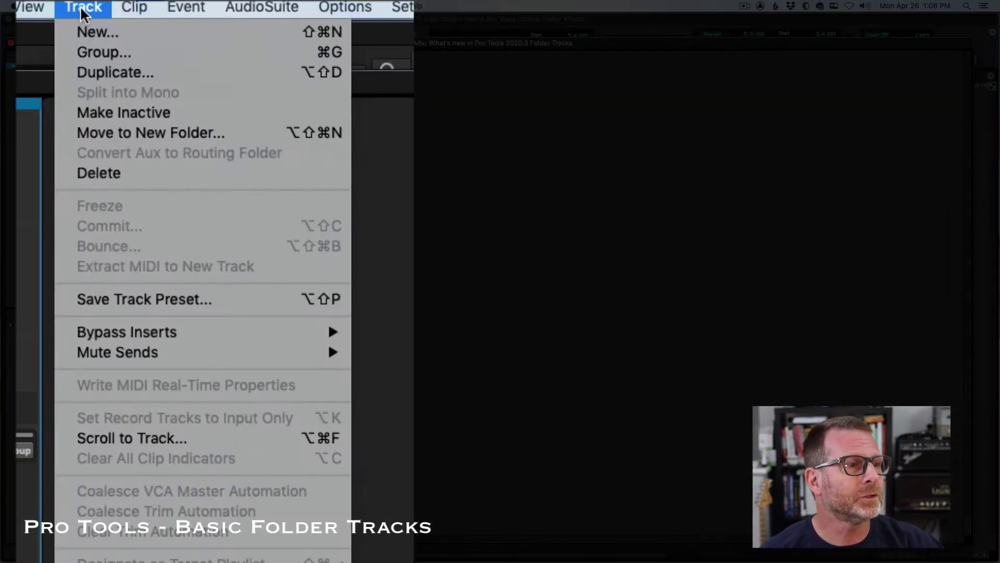
left_click(148, 18)
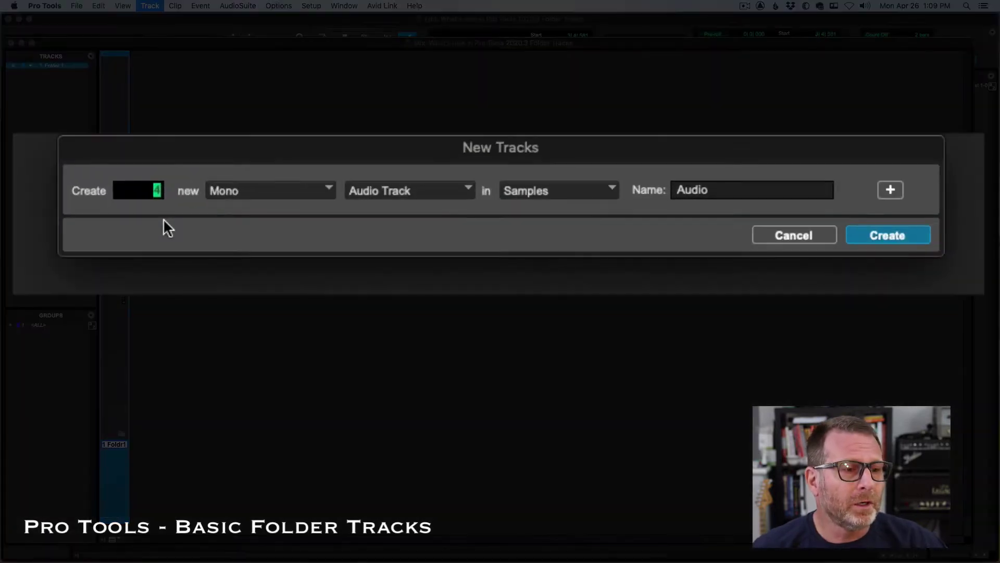
type("4")
key("Return")
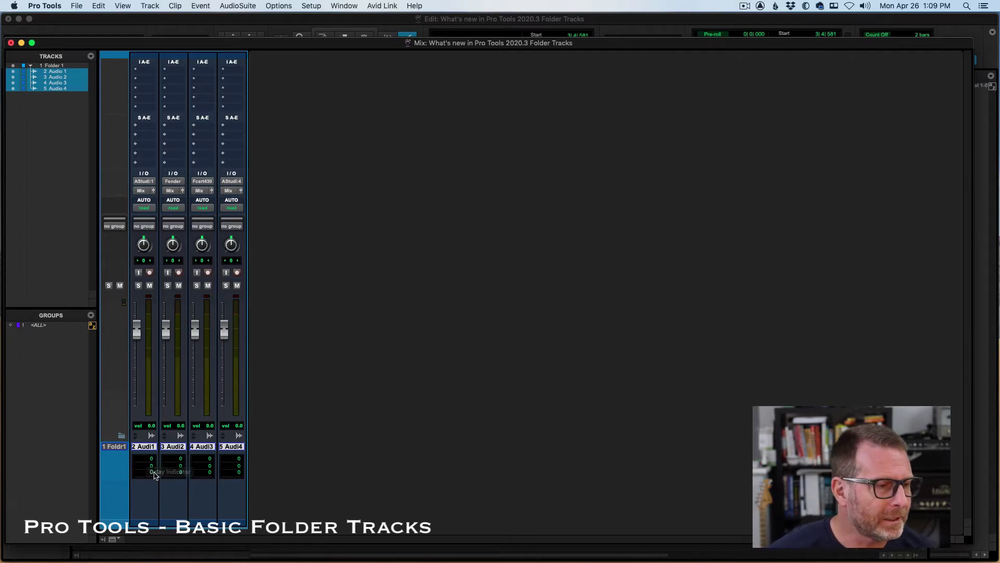
Step: Collapse Folder 1 to hide its audio tracks and expand it again
left_click(119, 436)
left_click(120, 436)
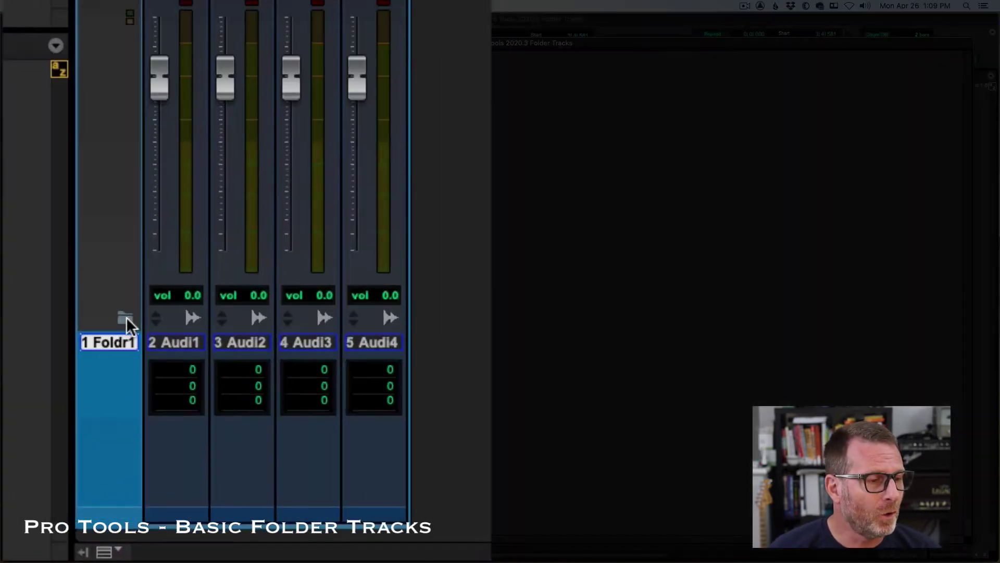
left_click(122, 436)
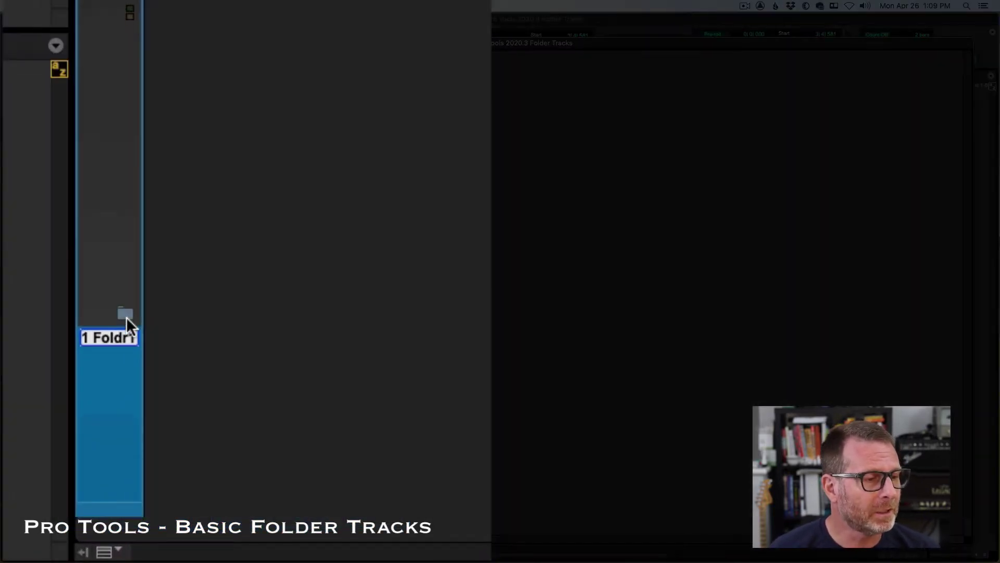
left_click(126, 317)
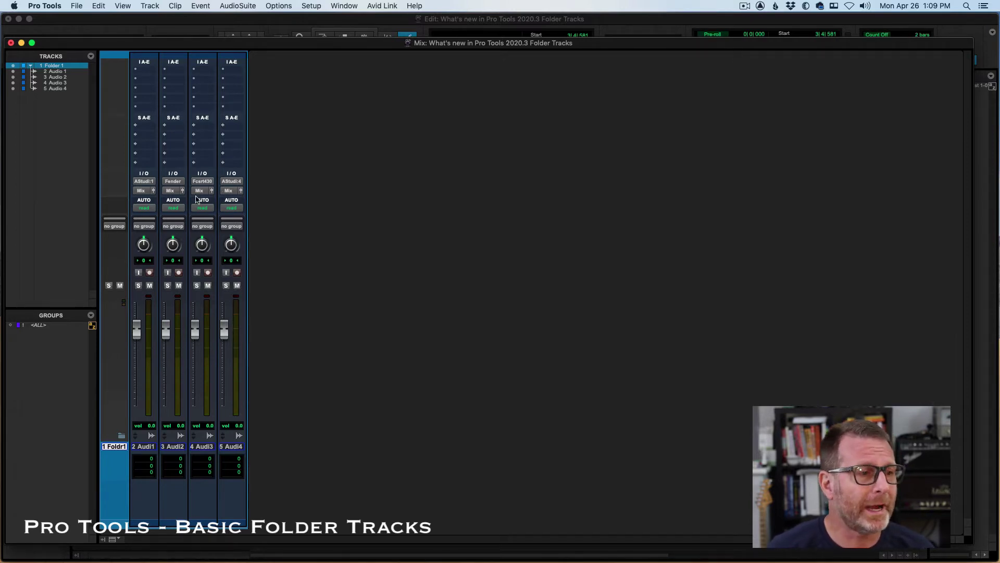
Step: Route the output of Audio 4 to Voc bus (Stereo) and the output of Audio 1 to Print bus
left_click(228, 191)
mouse_move(411, 154)
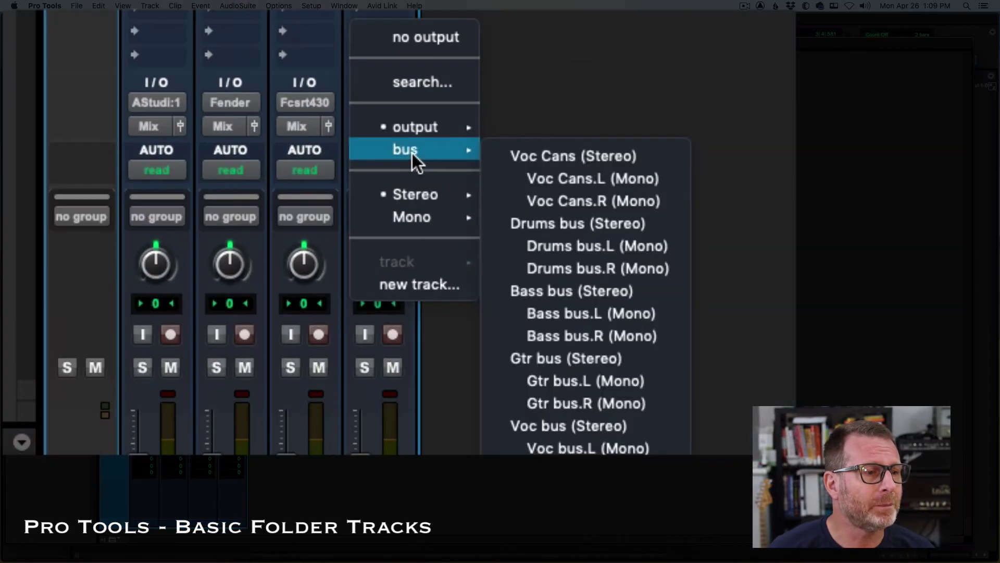
left_click(579, 424)
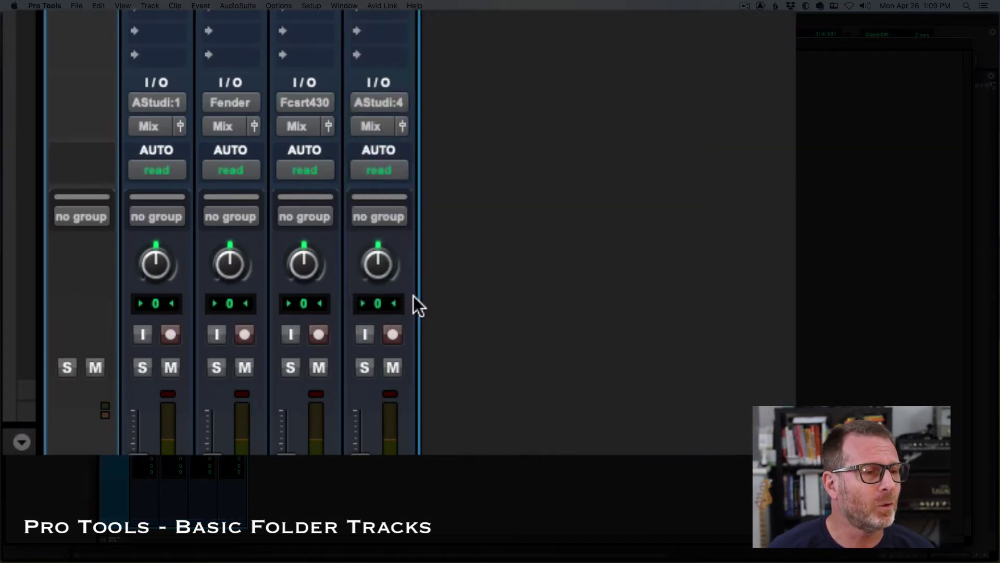
left_click(157, 127)
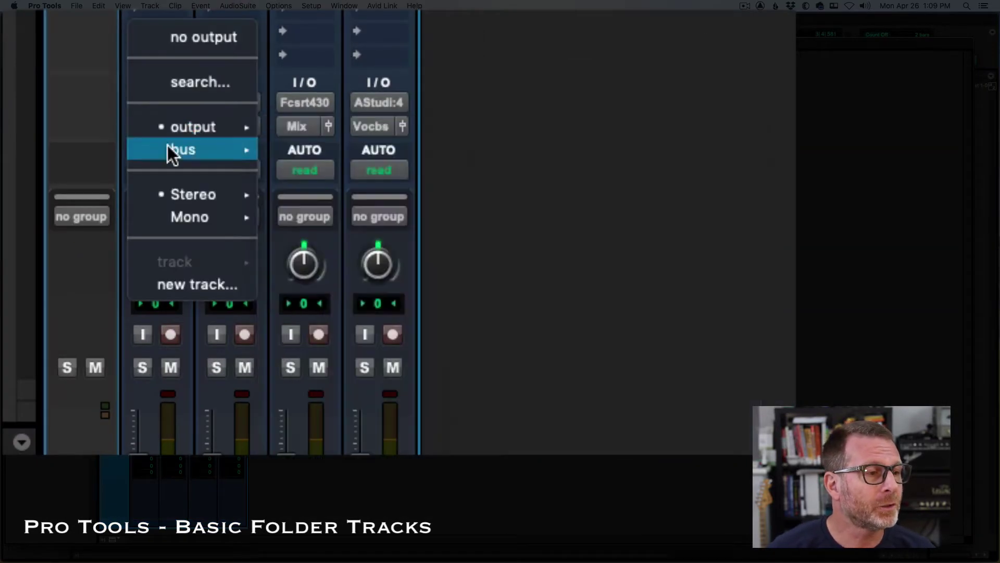
mouse_move(167, 150)
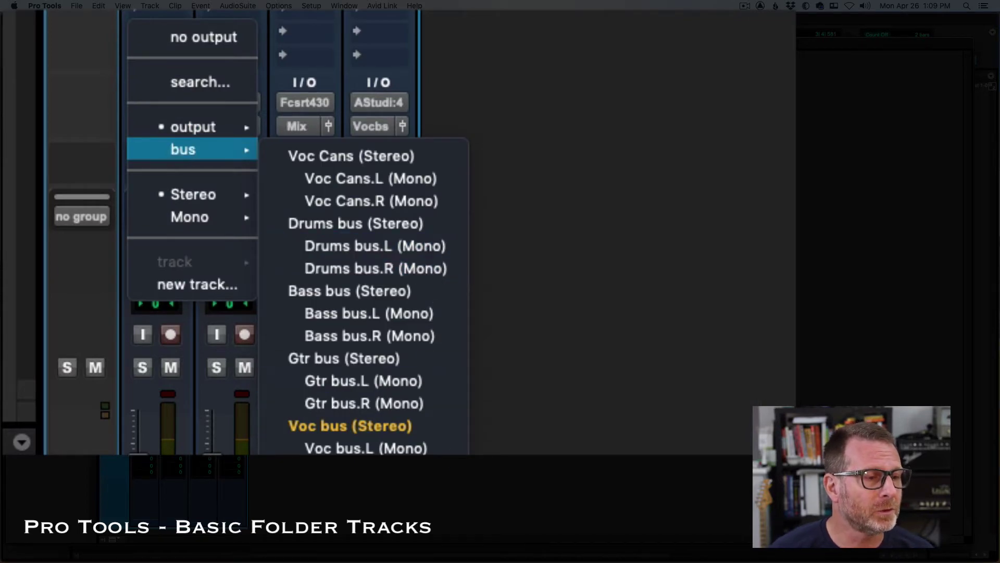
left_click(354, 452)
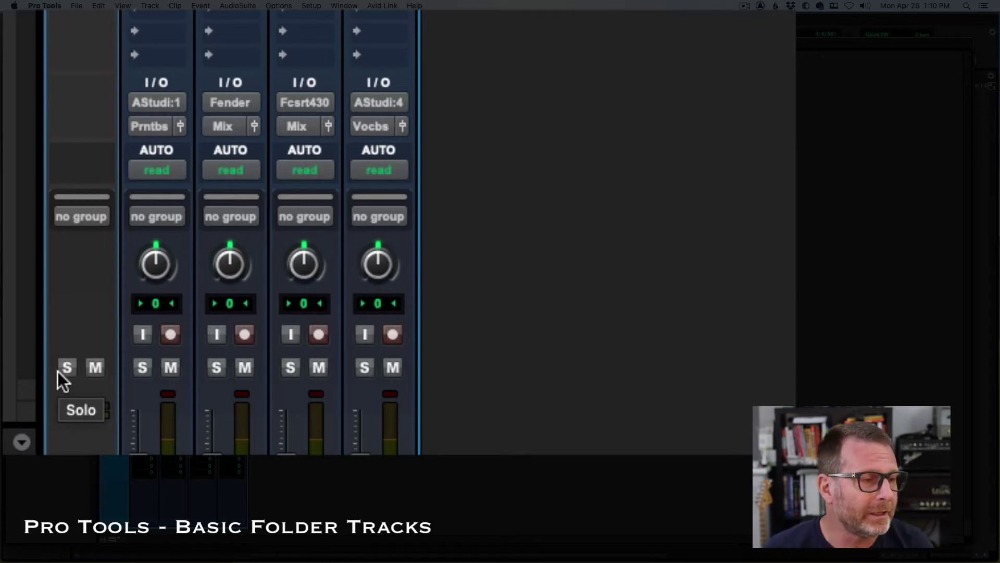
Step: Mute and unmute Folder 1, and solo the folder
left_click(95, 368)
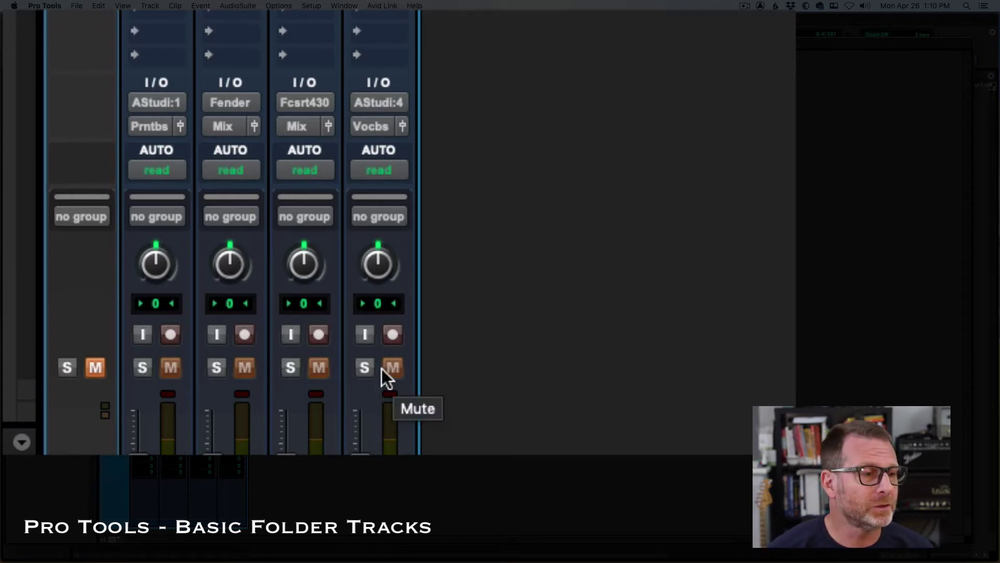
left_click(95, 368)
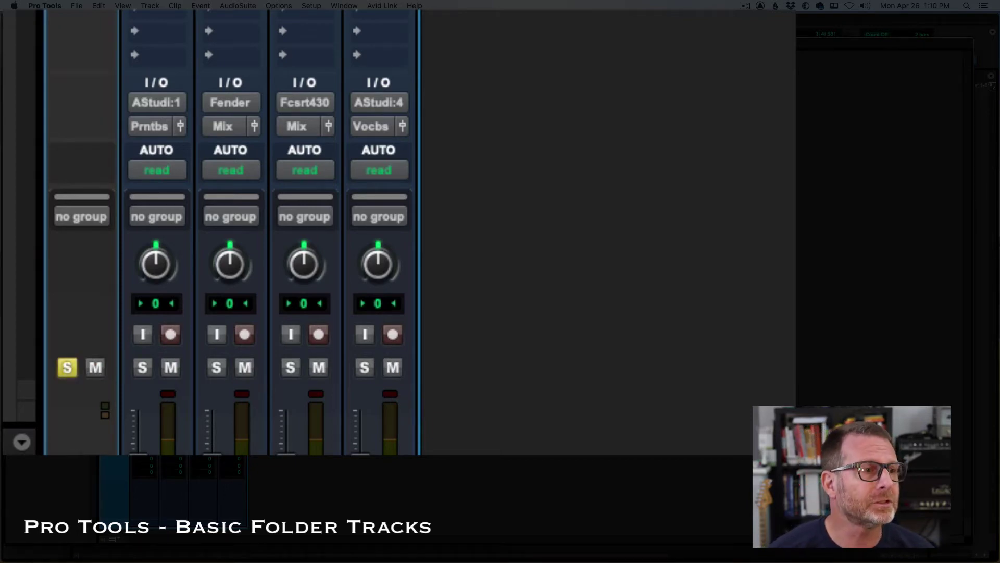
Step: Create two more mono audio tracks while Folder 1 is selected
left_click(151, 6)
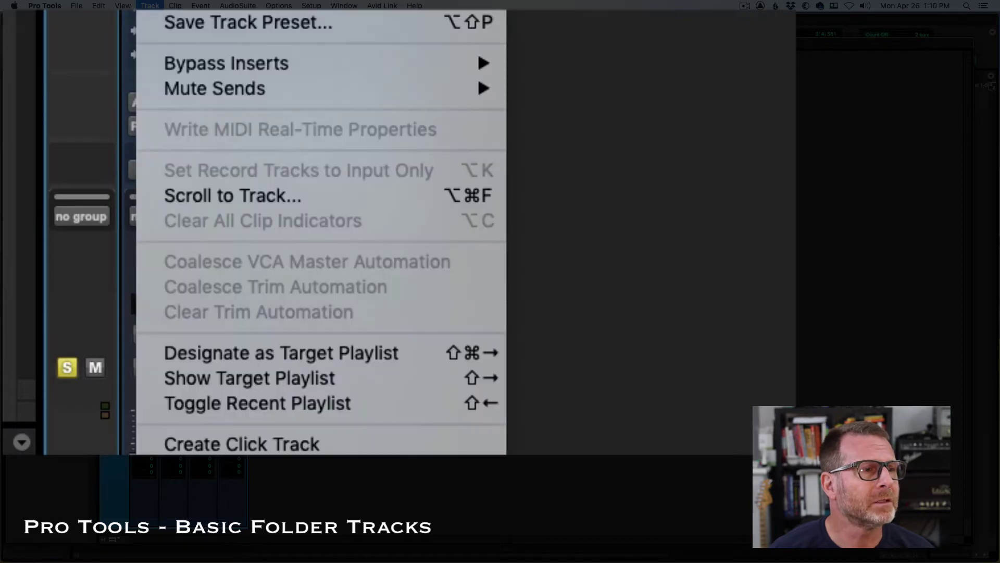
left_click(161, 18)
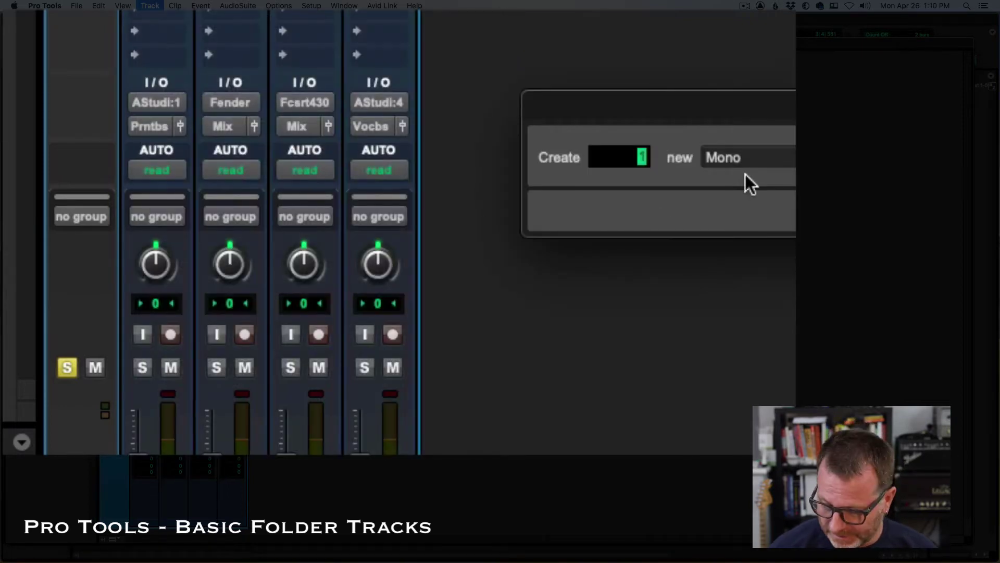
type("2")
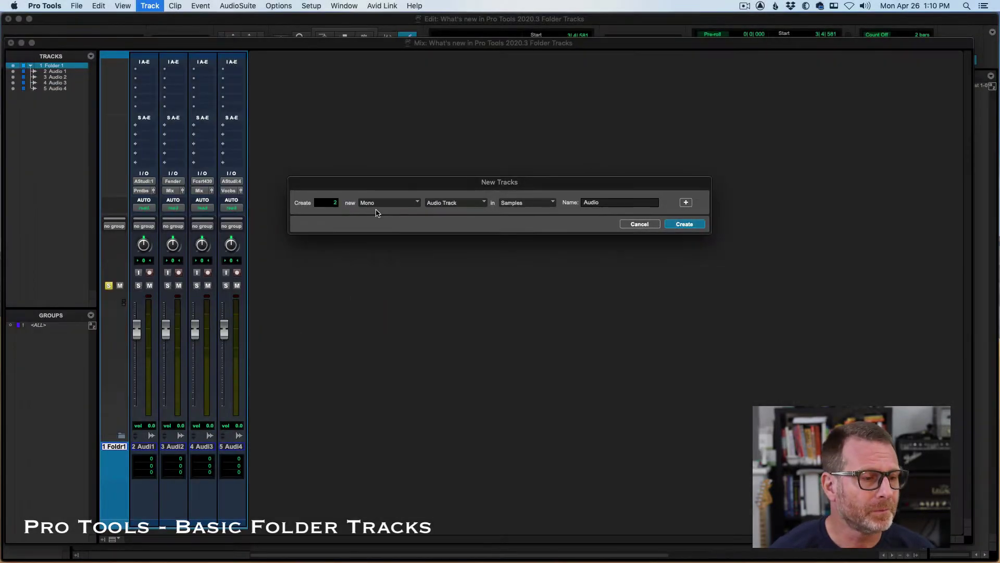
key("Return")
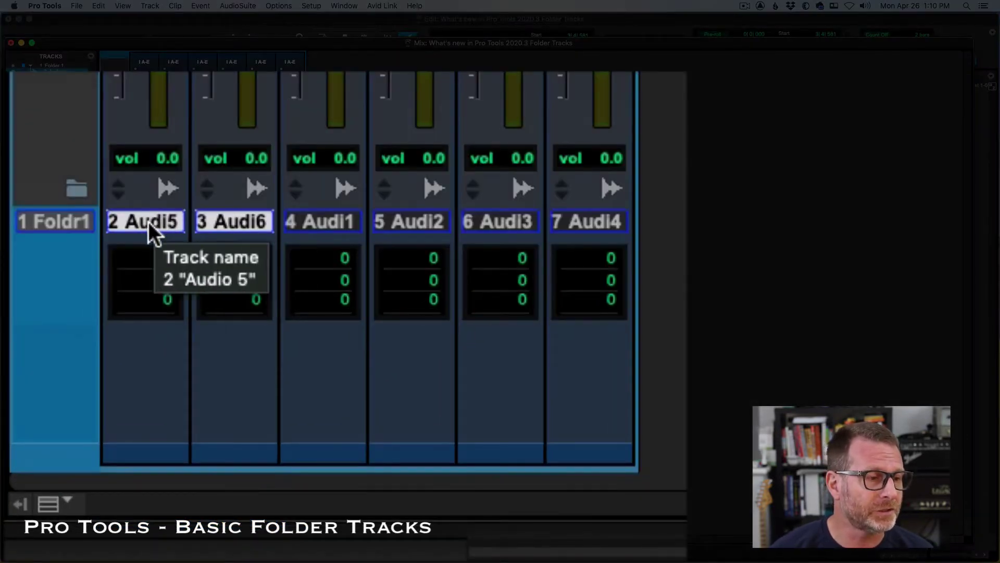
Step: Move Audio 5 and Audio 6 out of Folder 1 to the top level and colour both tracks green
right_click(148, 222)
mouse_move(261, 348)
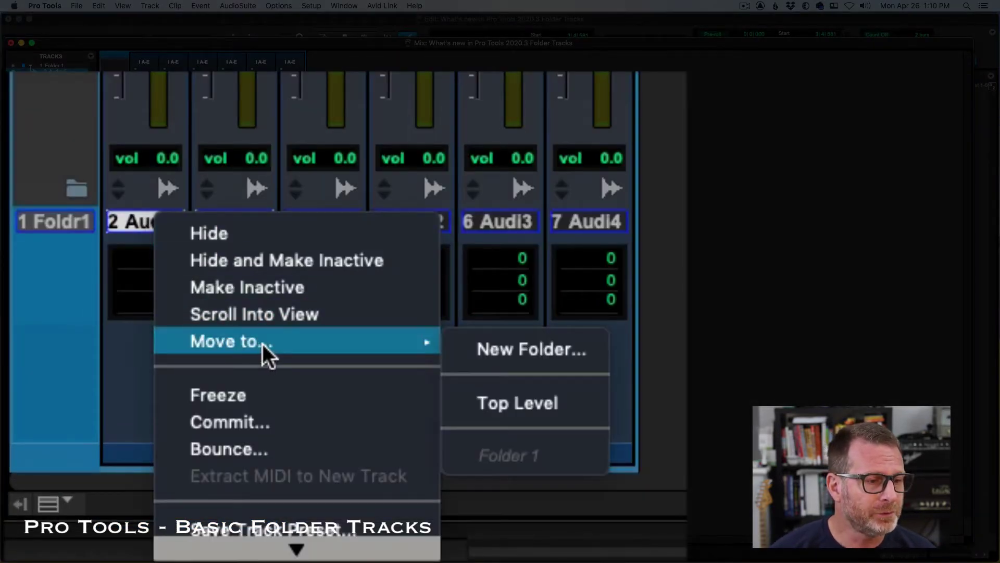
left_click(542, 404)
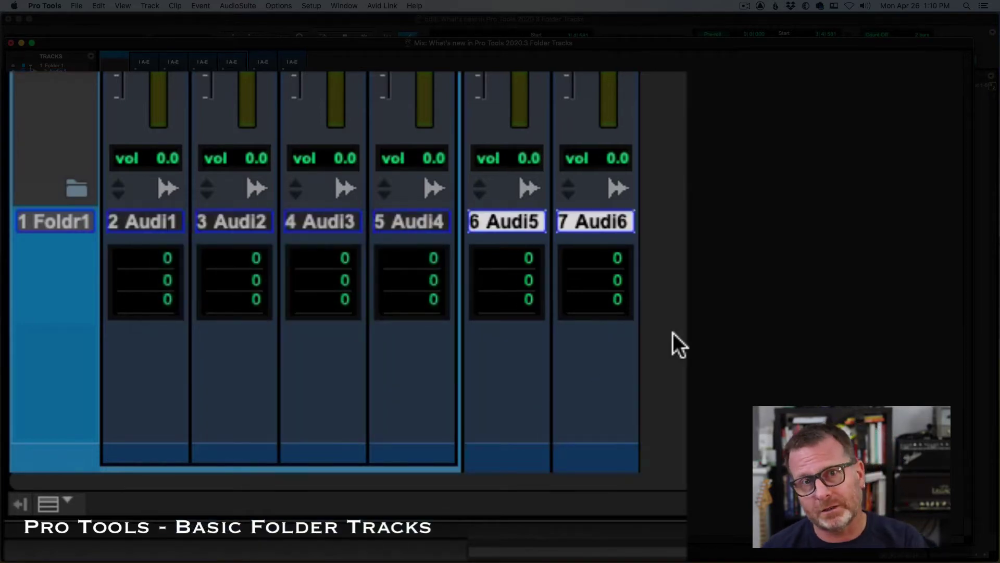
double_click(511, 453)
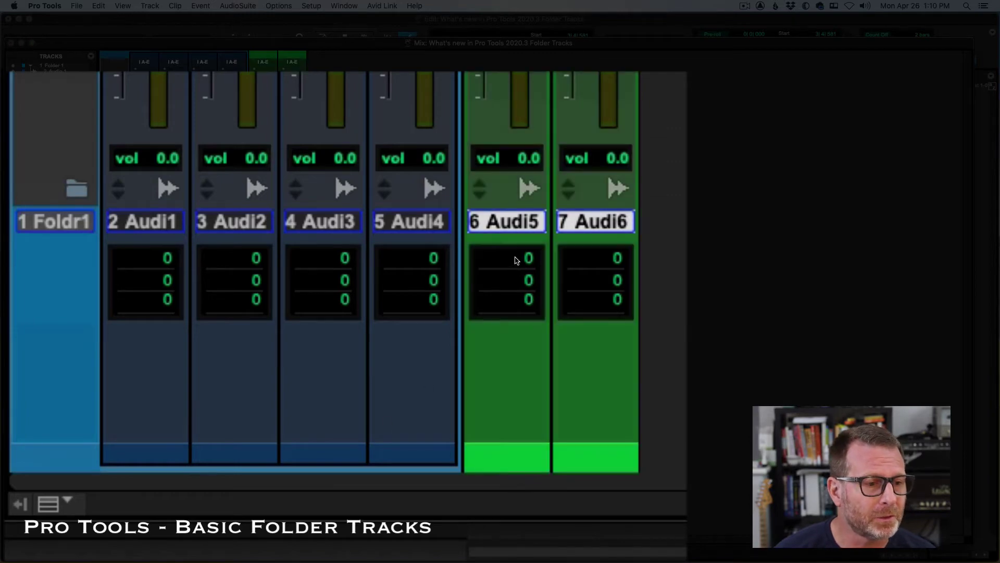
left_click(683, 388)
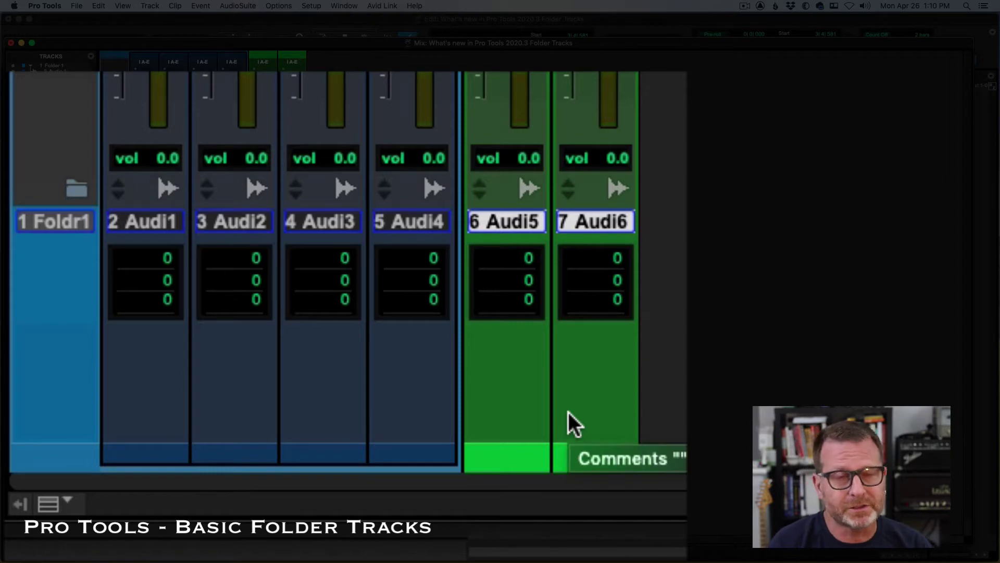
Step: Collapse and expand Folder 1, and show the mixer channel strips in wide view
left_click(71, 189)
left_click(71, 189)
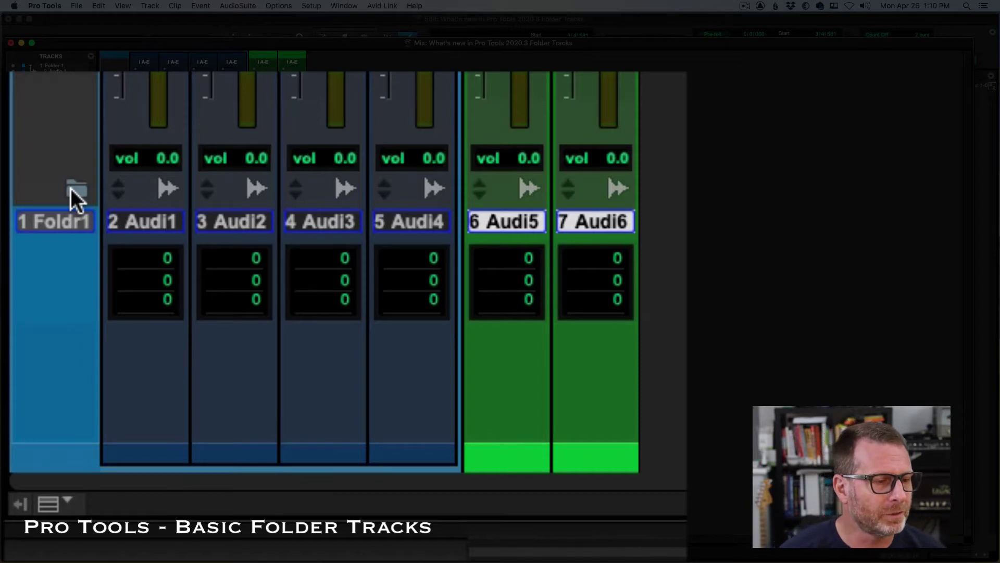
left_click(71, 189)
left_click(71, 188)
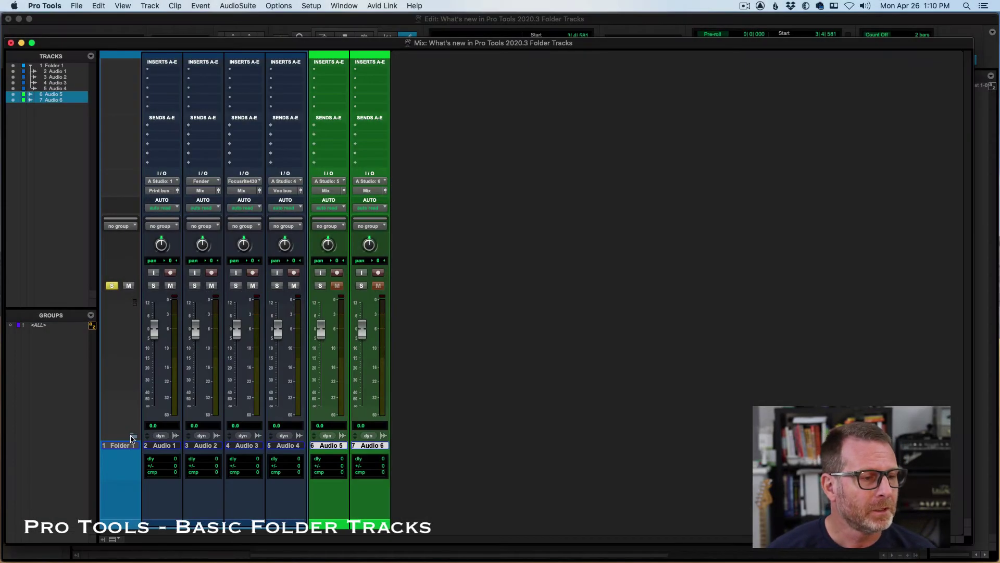
Step: Close and reopen Folder 1, and switch the folder's solo off and back on
left_click(133, 436)
left_click(133, 436)
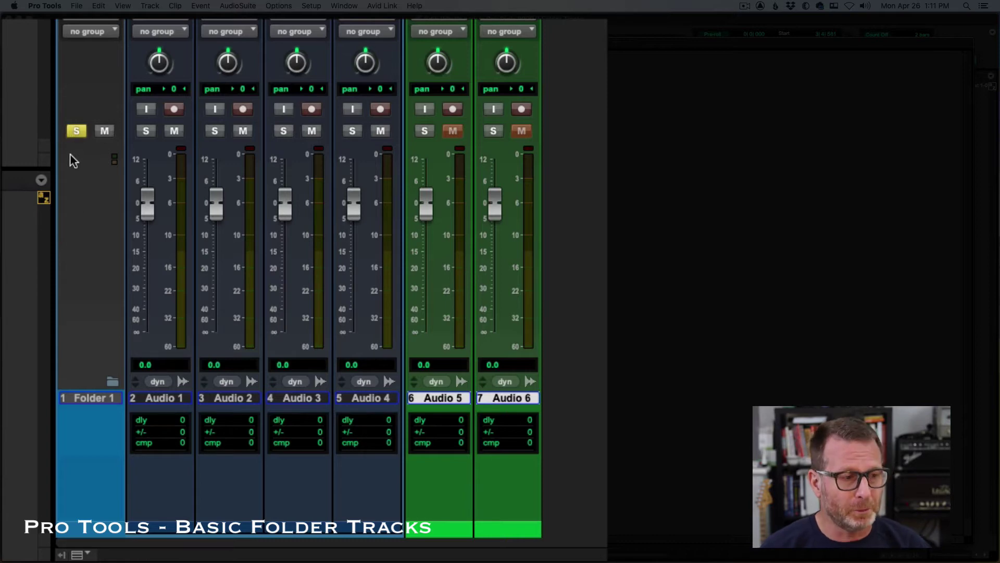
left_click(77, 132)
left_click(76, 132)
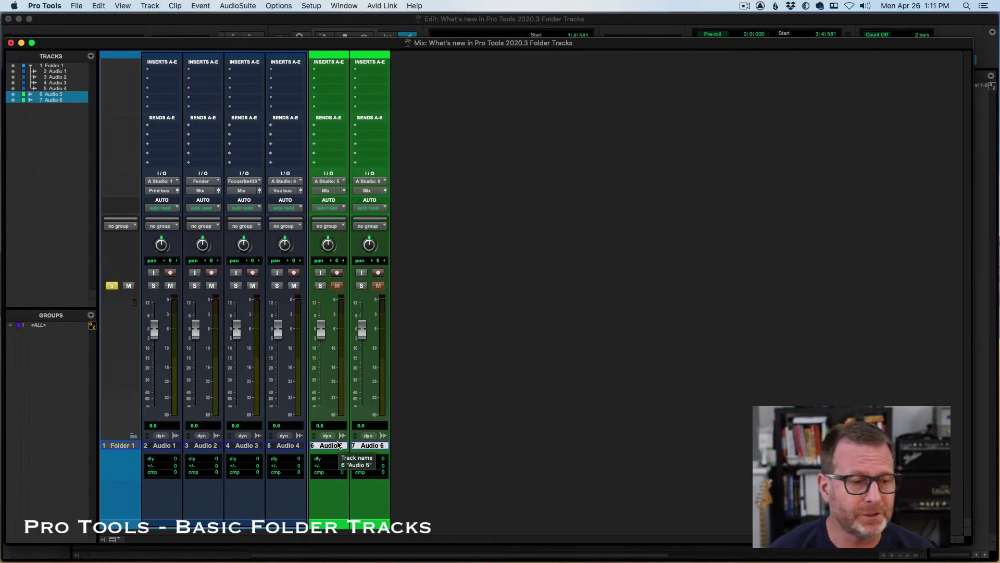
Step: Move Audio 5 and Audio 6 into Folder 1, and return both tracks to the top level
right_click(338, 444)
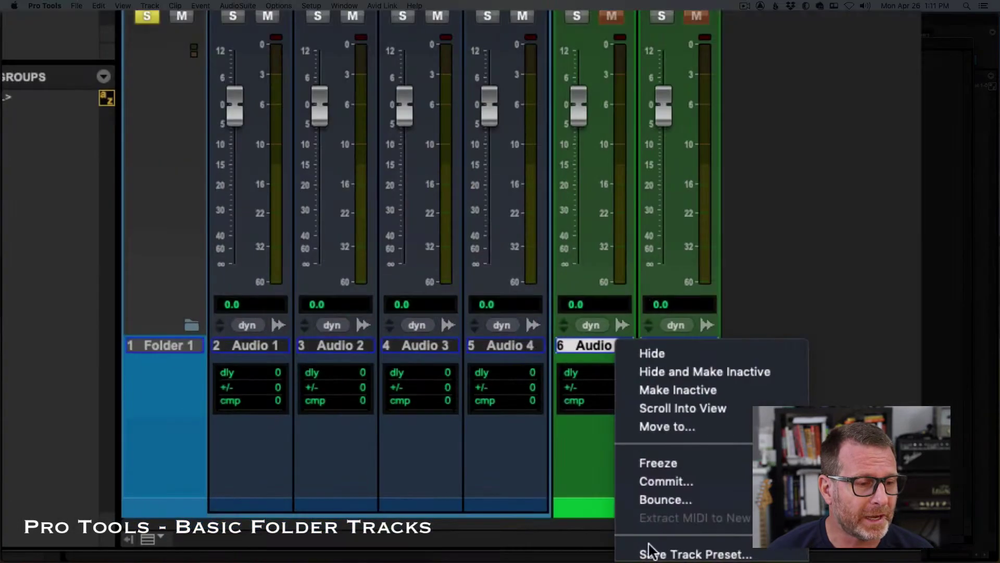
scroll(710, 551, "down", 3)
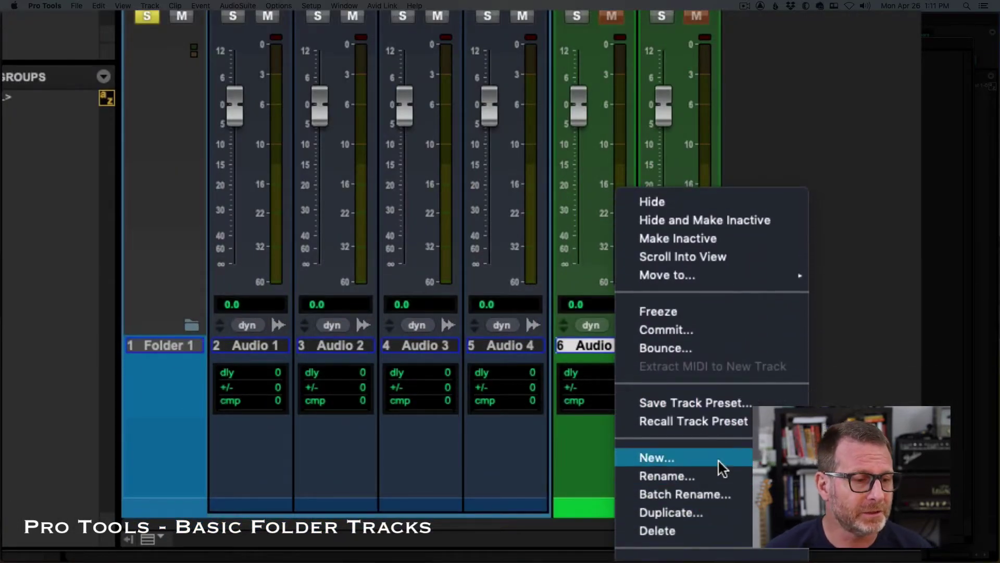
mouse_move(660, 276)
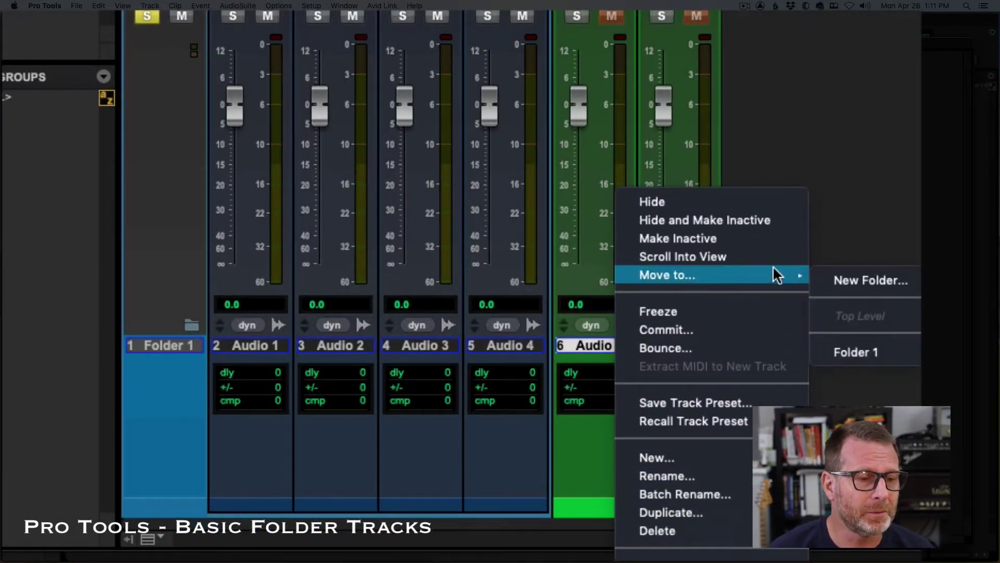
left_click(871, 353)
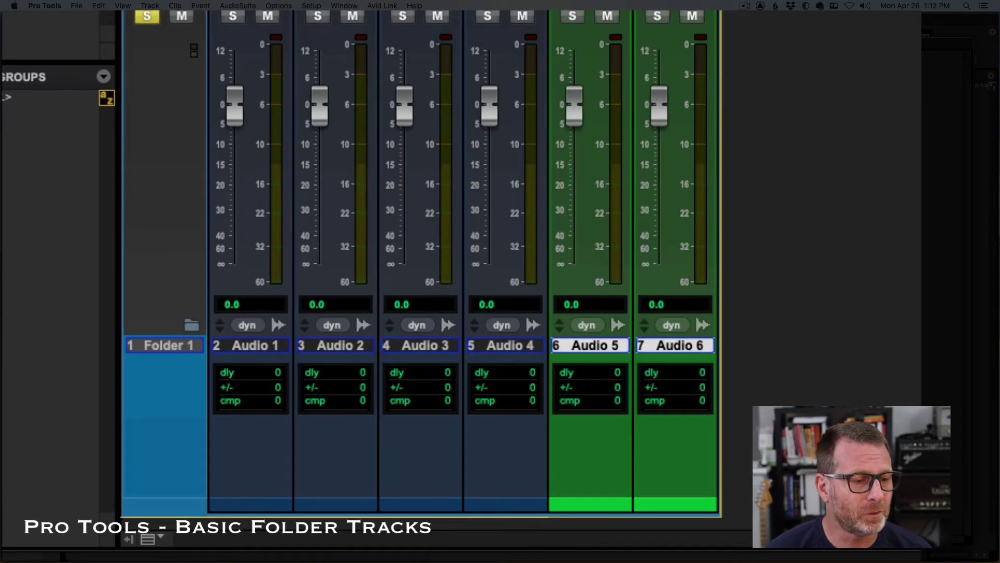
key("shift+m")
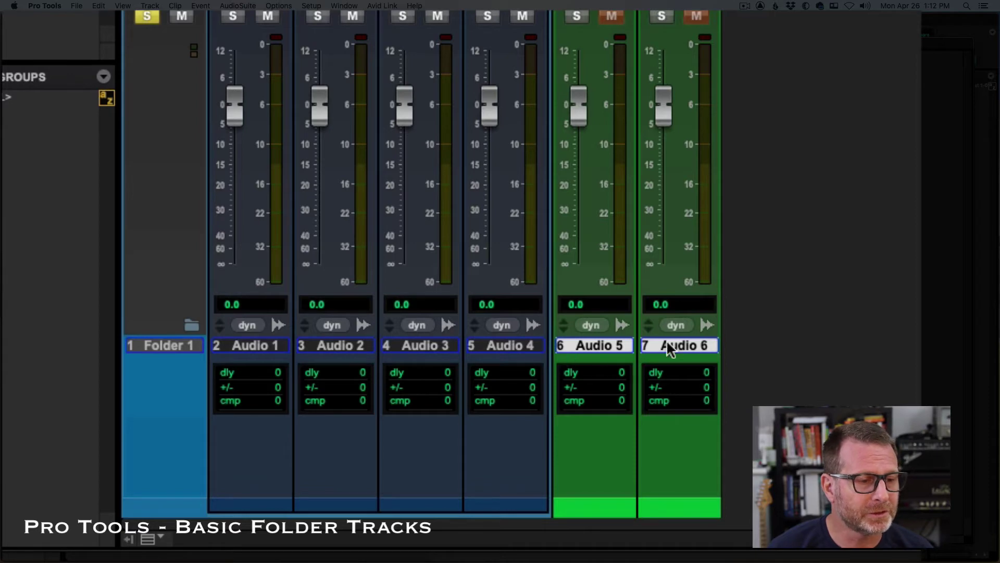
Step: Close and reopen Folder 1 on its mixer strip, and collapse and expand it twice in the track list
left_click(190, 326)
left_click(188, 324)
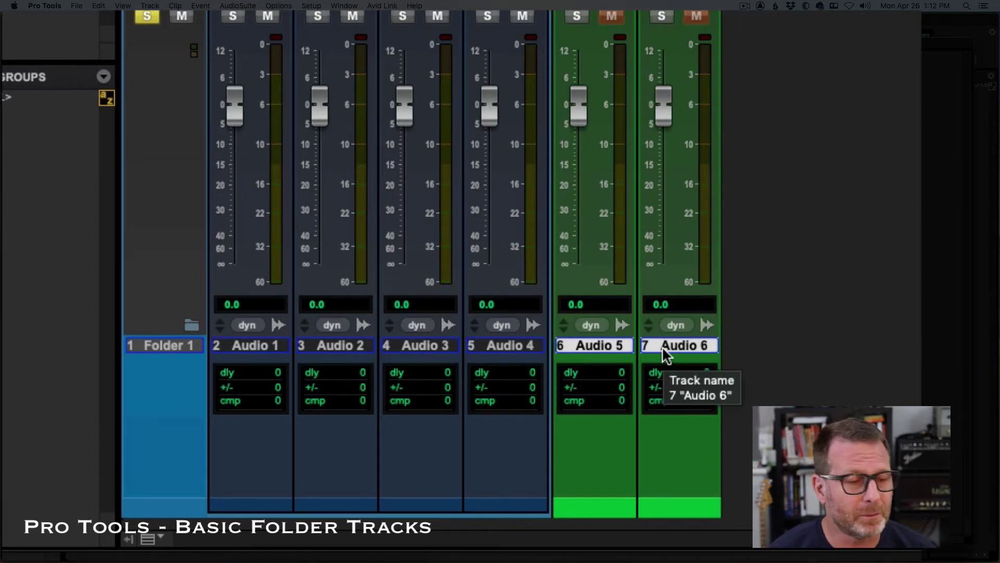
left_click(178, 348)
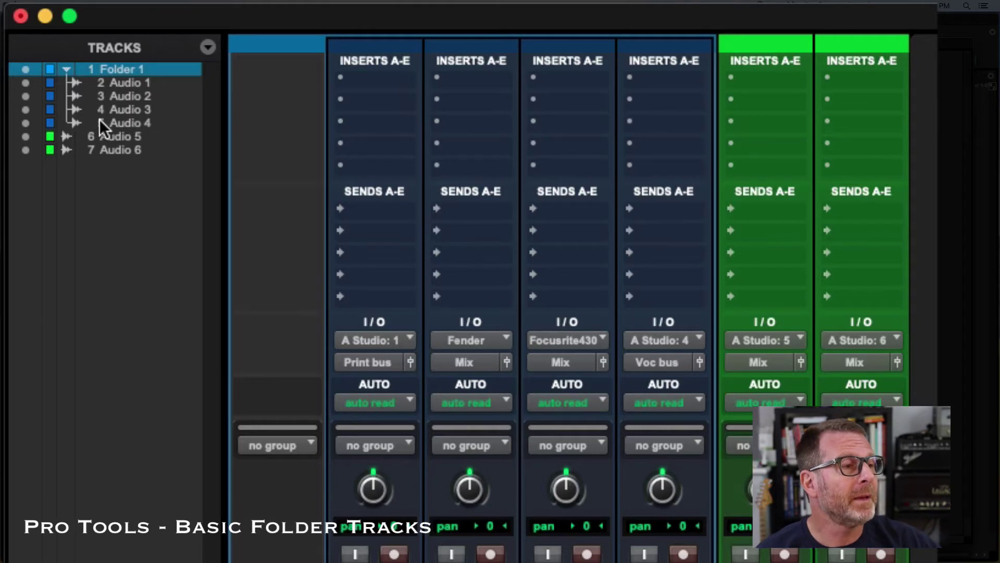
left_click(66, 68)
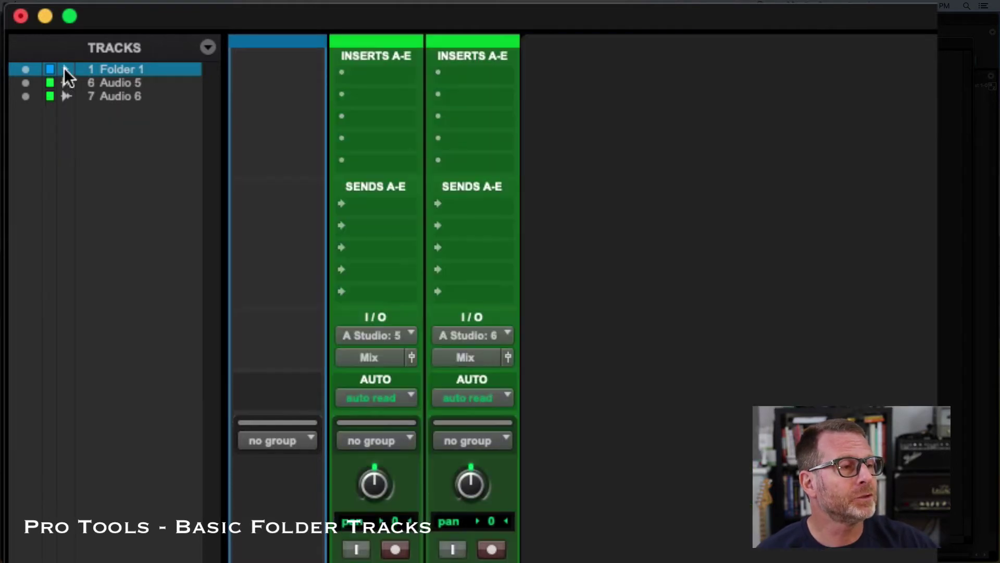
left_click(65, 69)
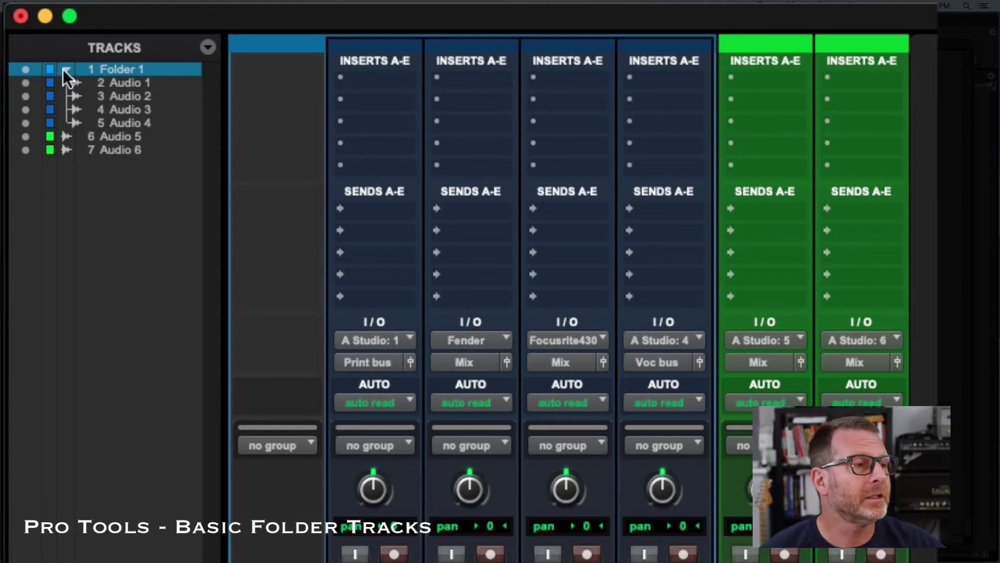
left_click(63, 68)
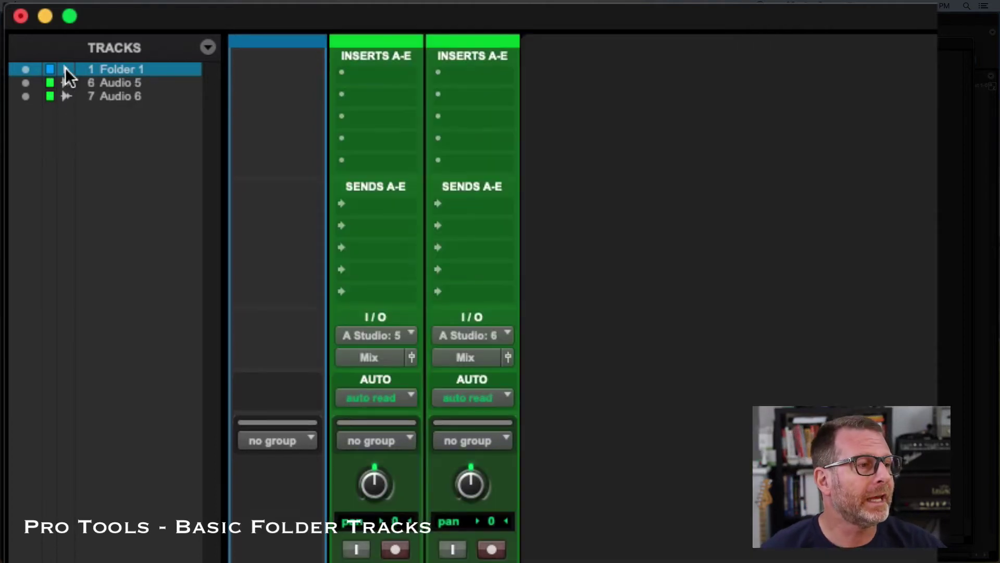
left_click(65, 68)
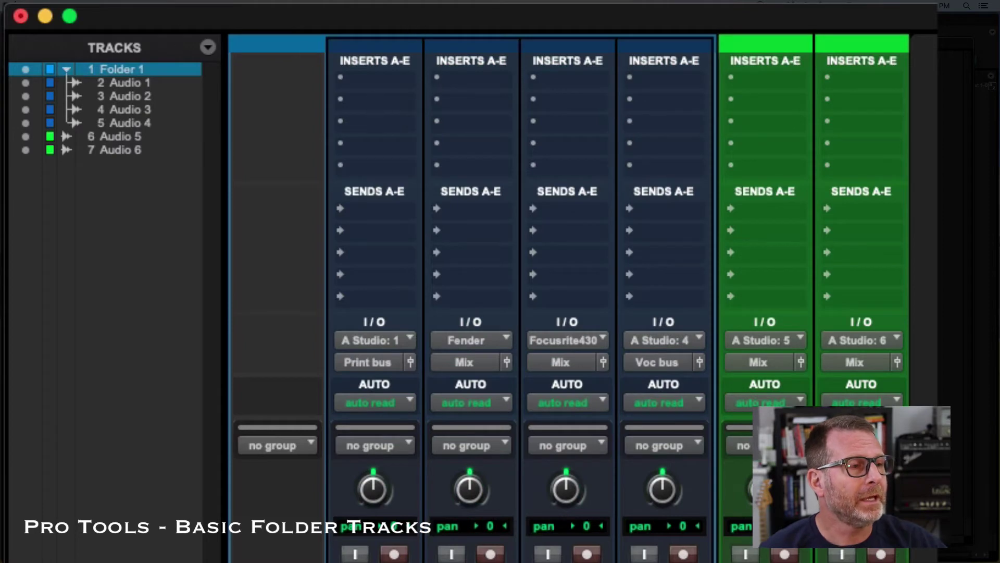
Step: Switch to the Edit window, select Audio 1, and hide the Audio 5 and Audio 6 tracks
key("super+equal")
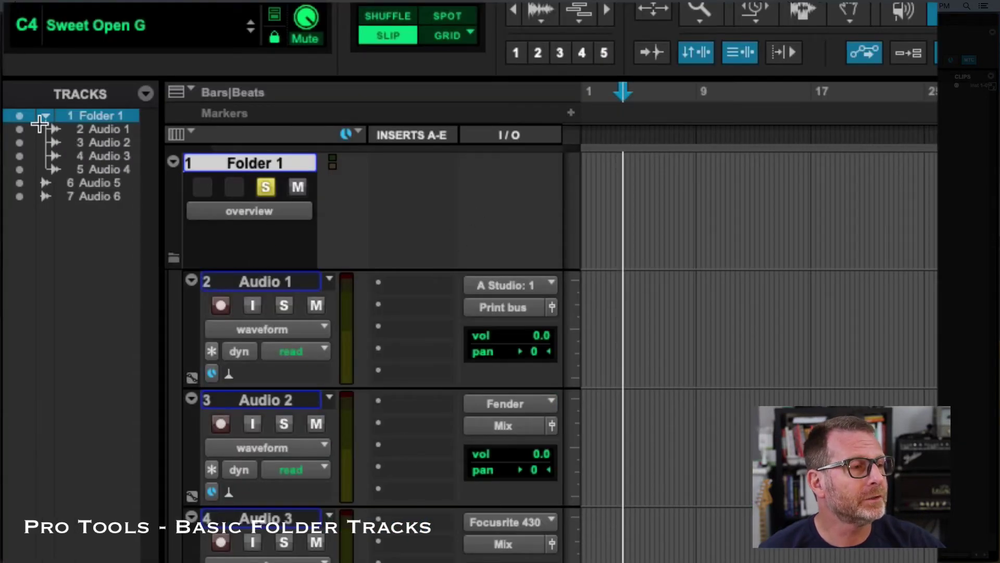
left_click(257, 282)
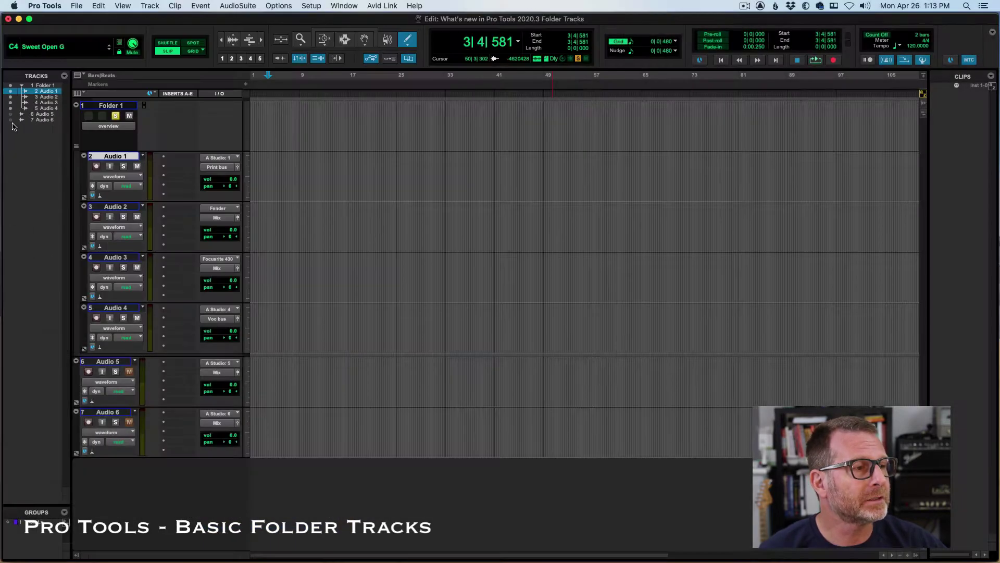
left_click_drag(10, 120, 11, 114)
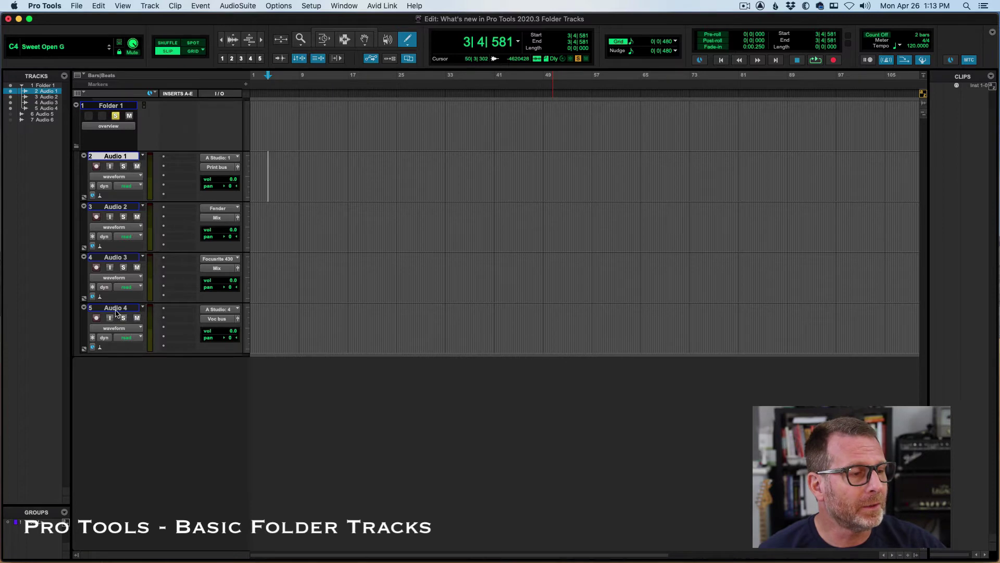
Step: Move Audio 3 and Audio 4 together out of Folder 1 to the top level
left_click(125, 258)
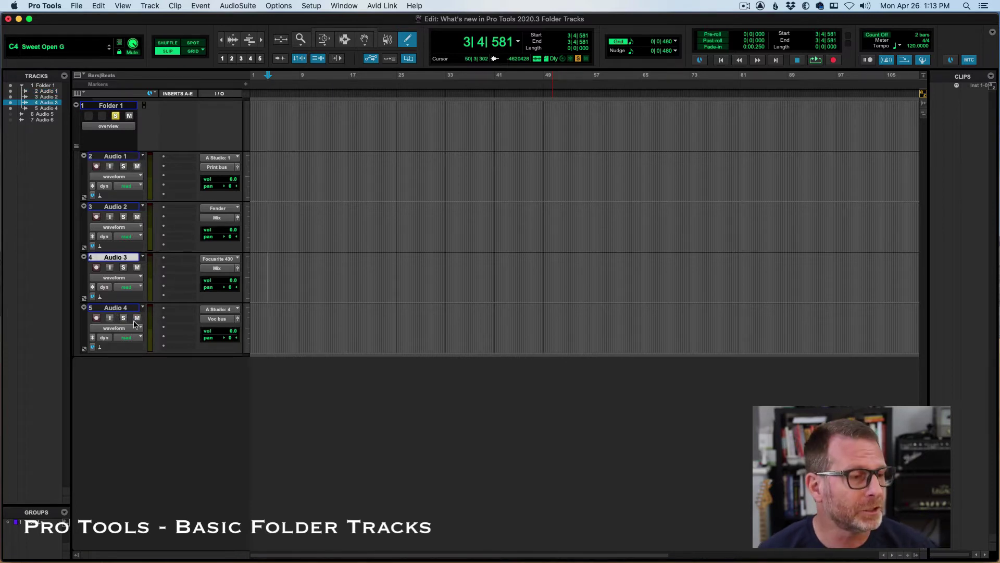
left_click(124, 308, "shift")
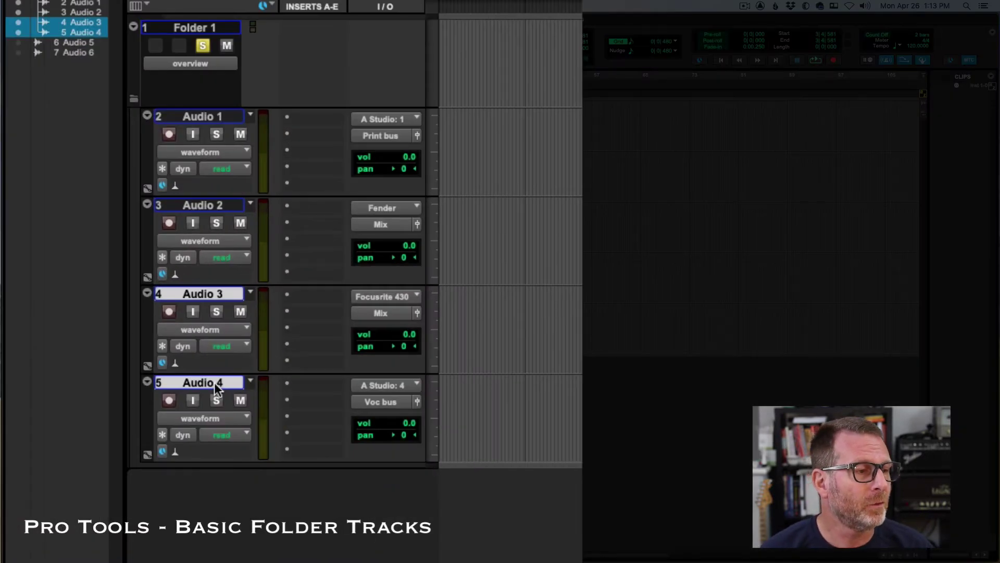
left_click_drag(216, 385, 126, 397)
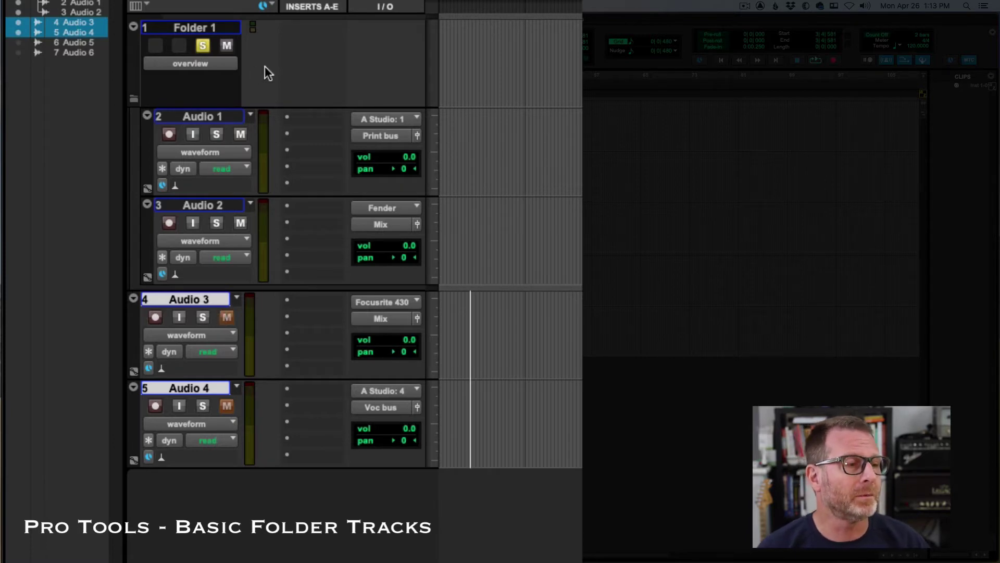
Step: Close and reopen Folder 1 three times in the Edit window
left_click(135, 97)
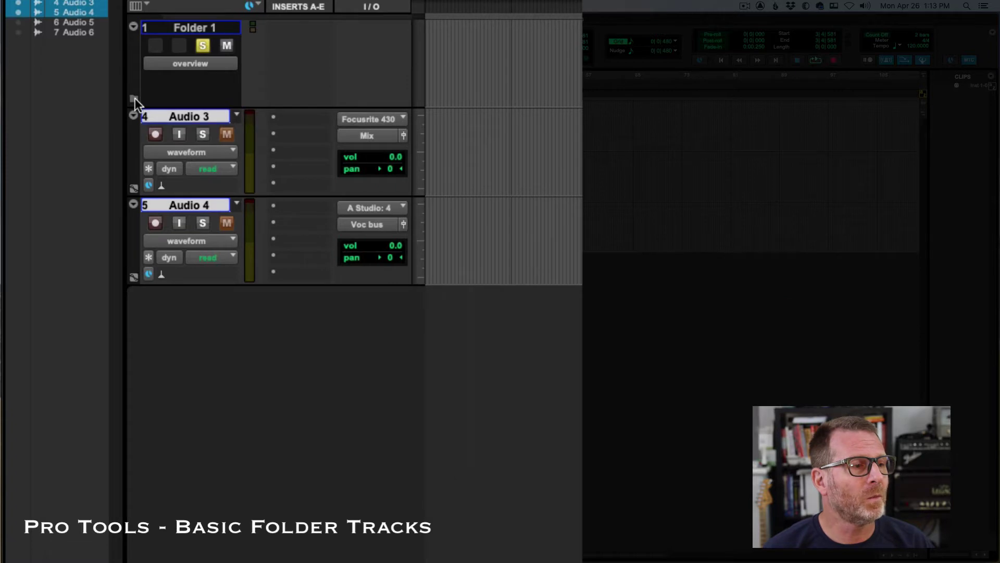
left_click(135, 98)
left_click(136, 98)
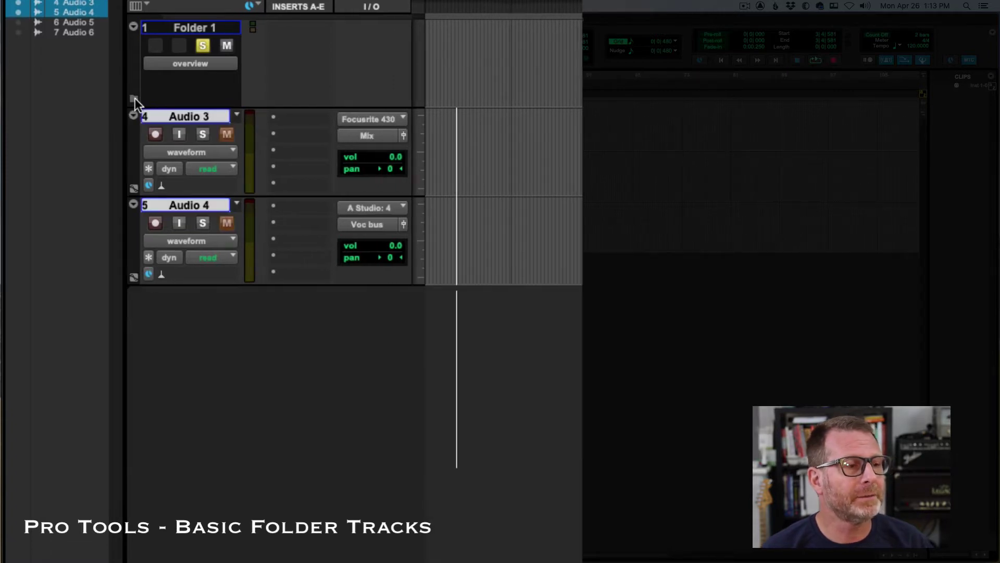
left_click(135, 98)
left_click(136, 98)
left_click(136, 98)
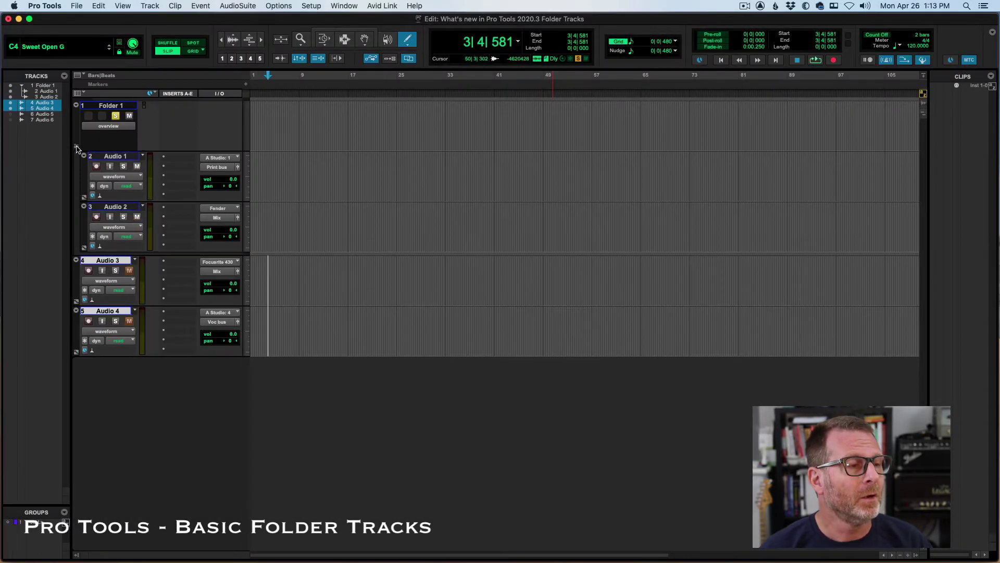
Step: Select the Folder 1 track, and close and reopen the selected folder twice
left_click(122, 106)
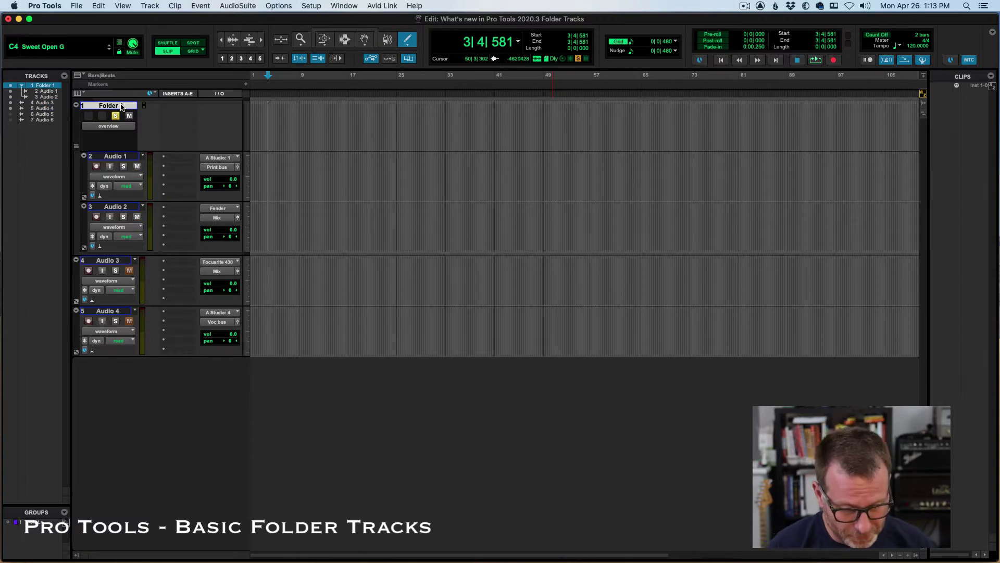
key("ctrl+alt+super+Left")
key("ctrl+alt+super+Right")
key("ctrl+alt+super+Left")
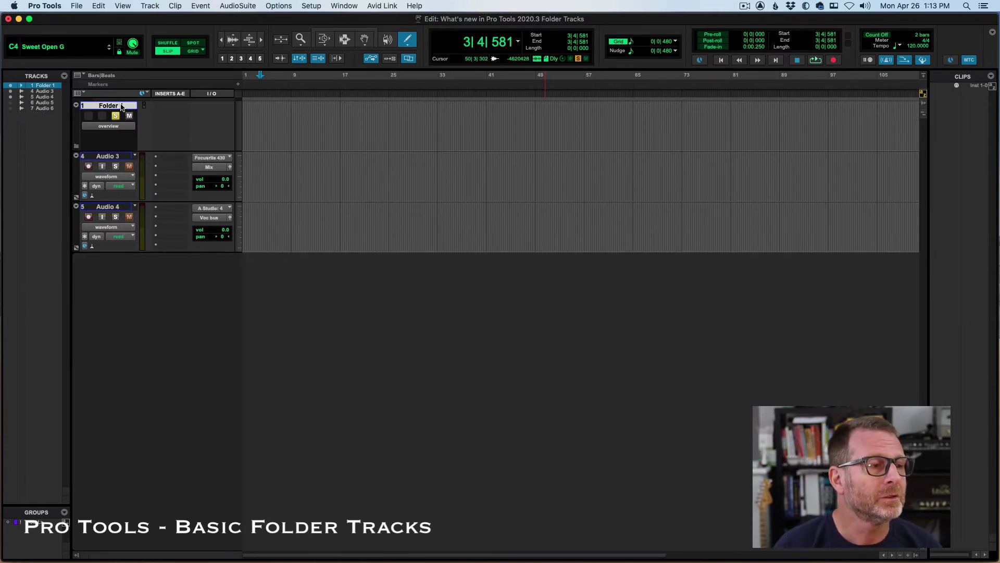
key("ctrl+alt+super+Right")
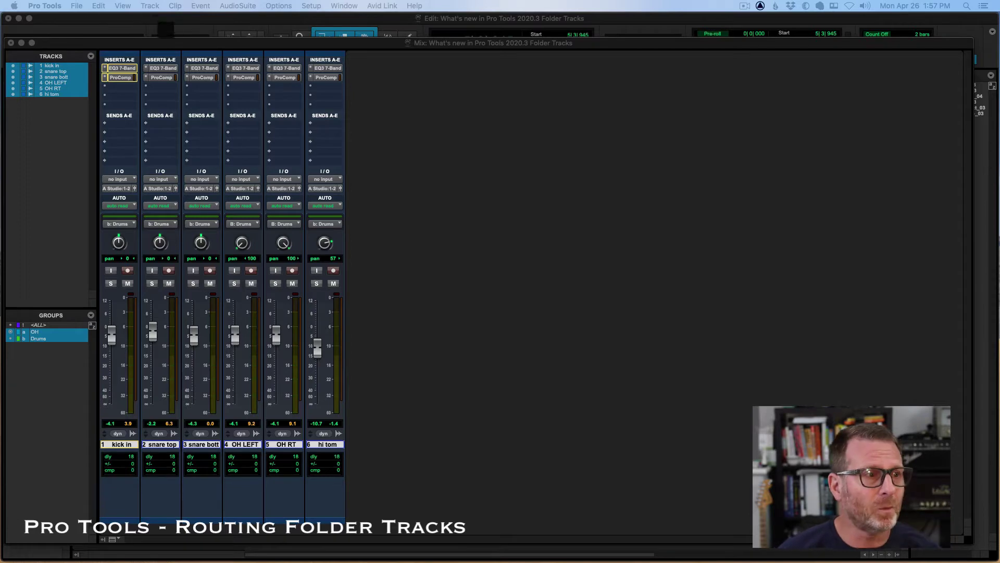
left_click(150, 6)
left_click(157, 18)
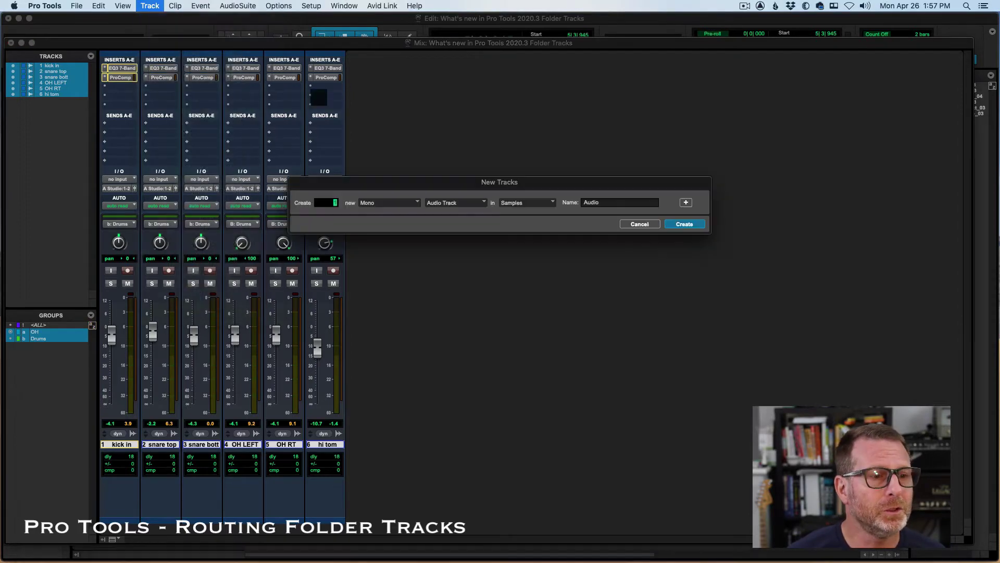
left_click(478, 202)
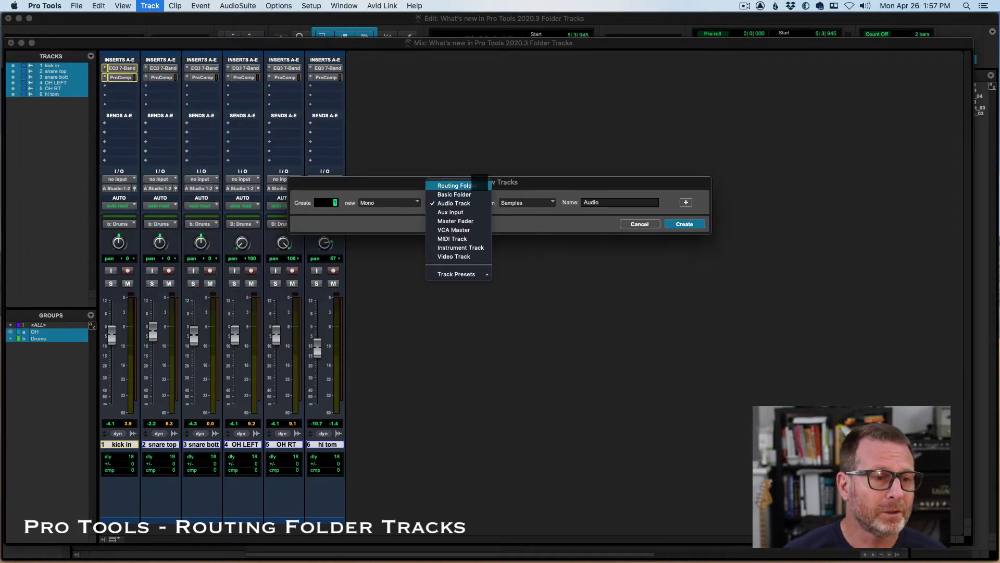
left_click(529, 117)
left_click(640, 224)
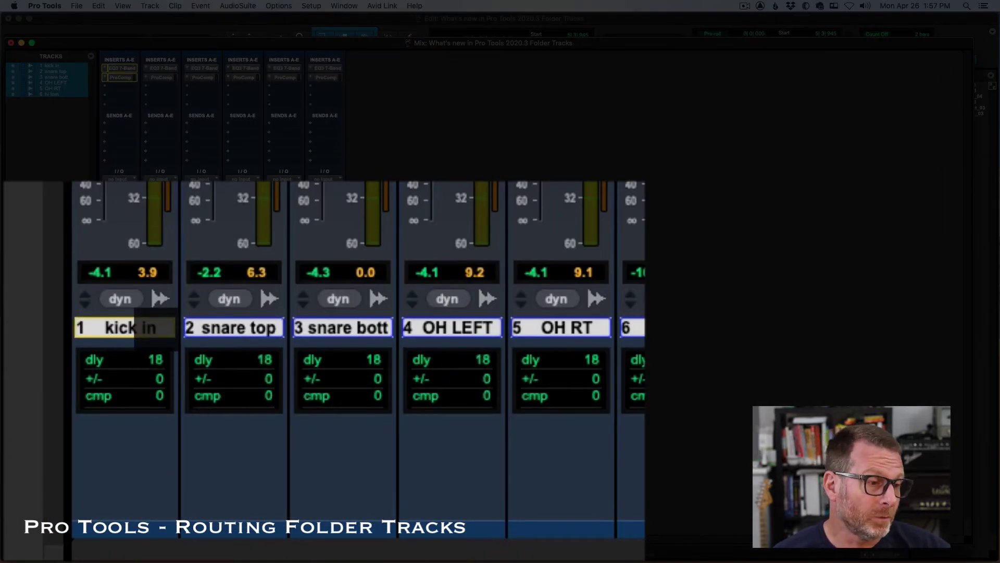
Step: Move the selected drum tracks into a new stereo routing folder named Drums Submix, route the tracks to it, and select the folder
right_click(143, 325)
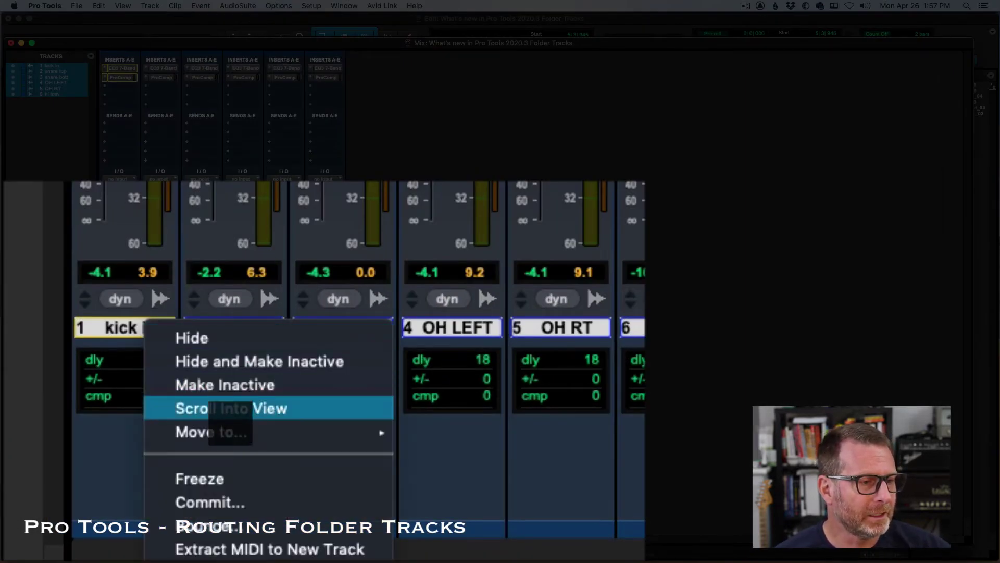
mouse_move(219, 432)
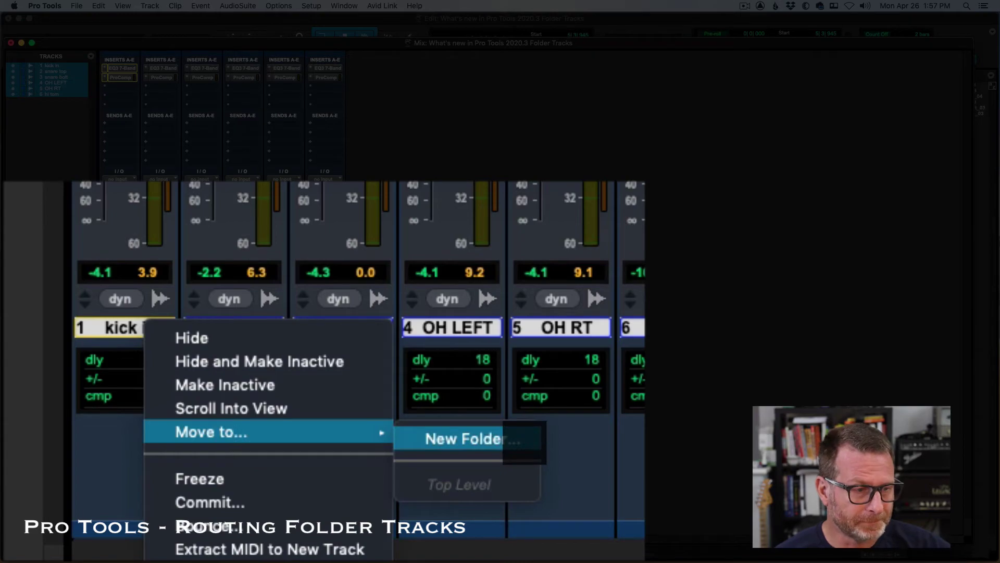
left_click(464, 439)
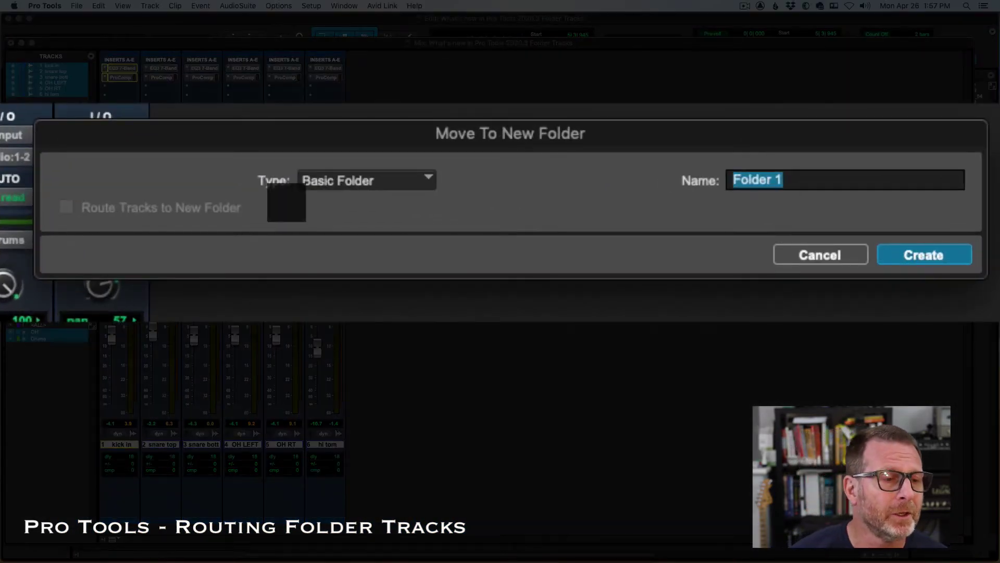
left_click(388, 180)
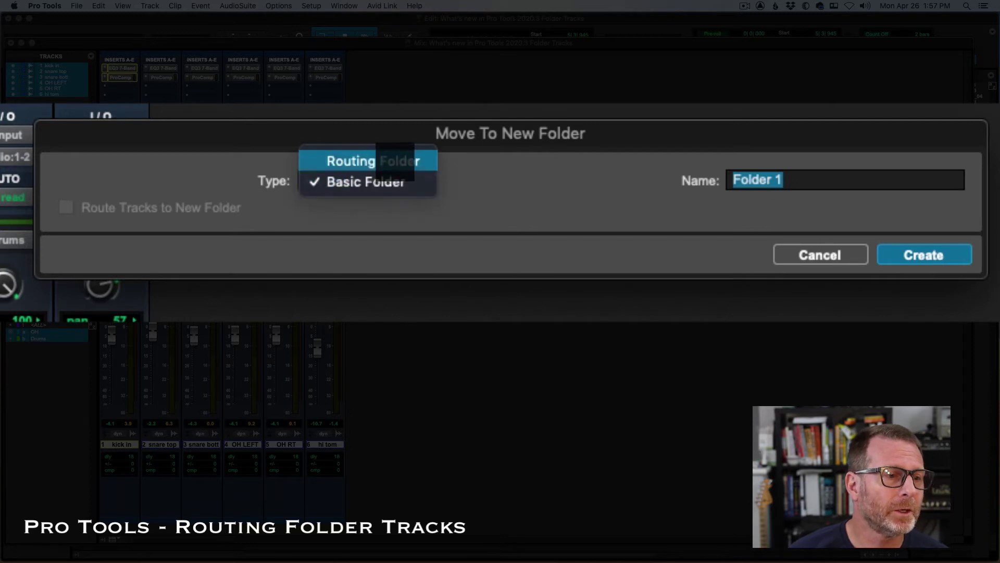
left_click(395, 161)
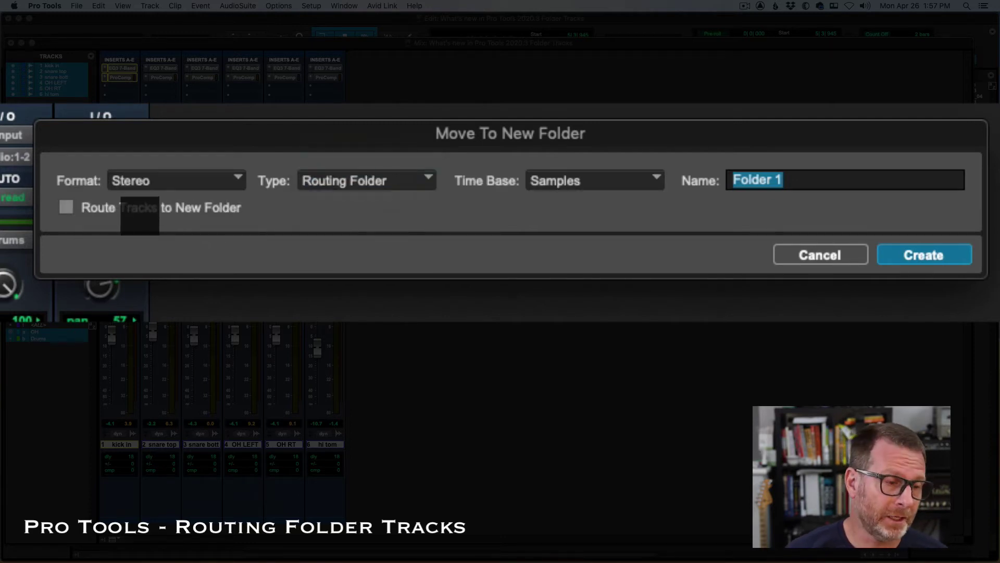
left_click(67, 207)
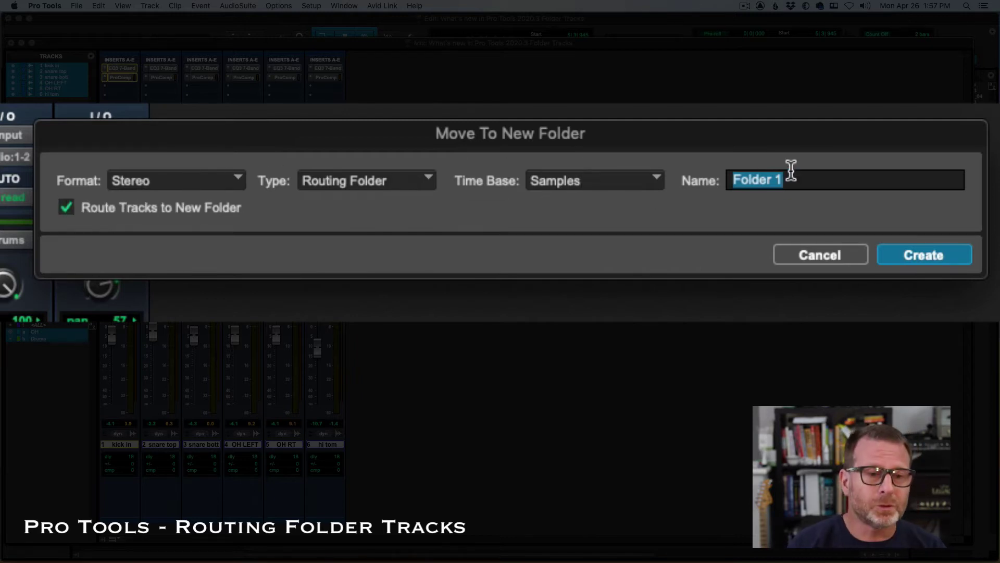
type("Drums Submix")
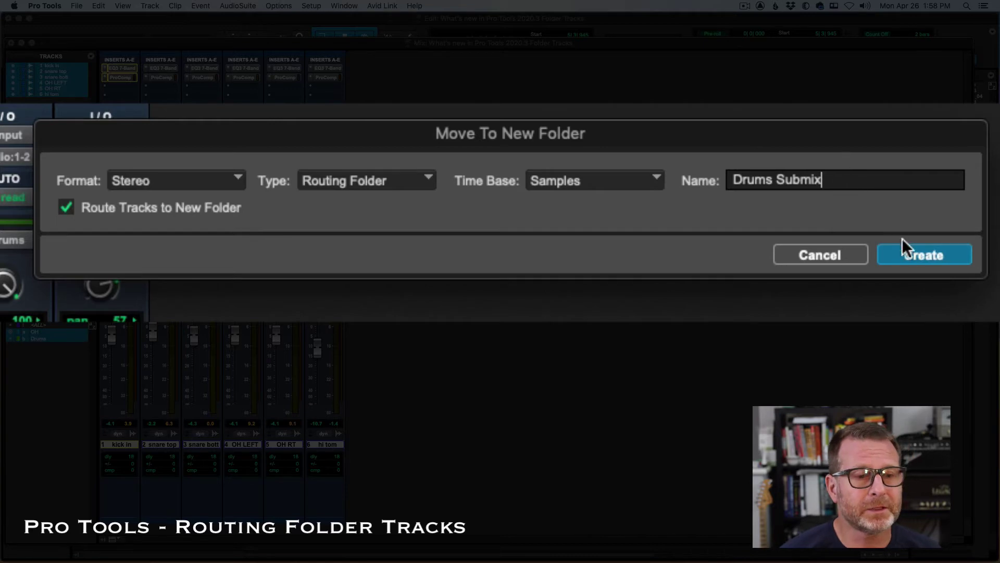
left_click(919, 255)
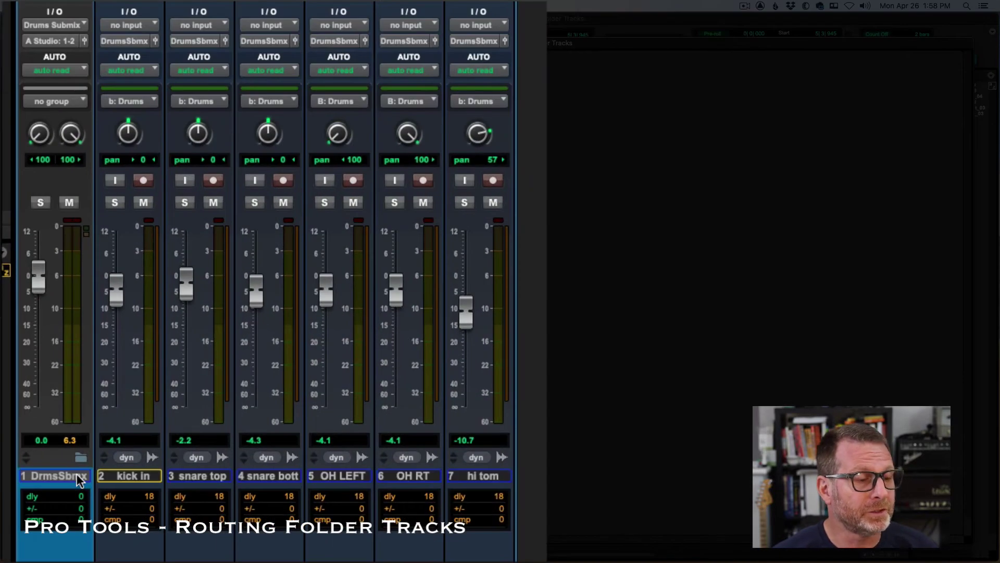
left_click(79, 475)
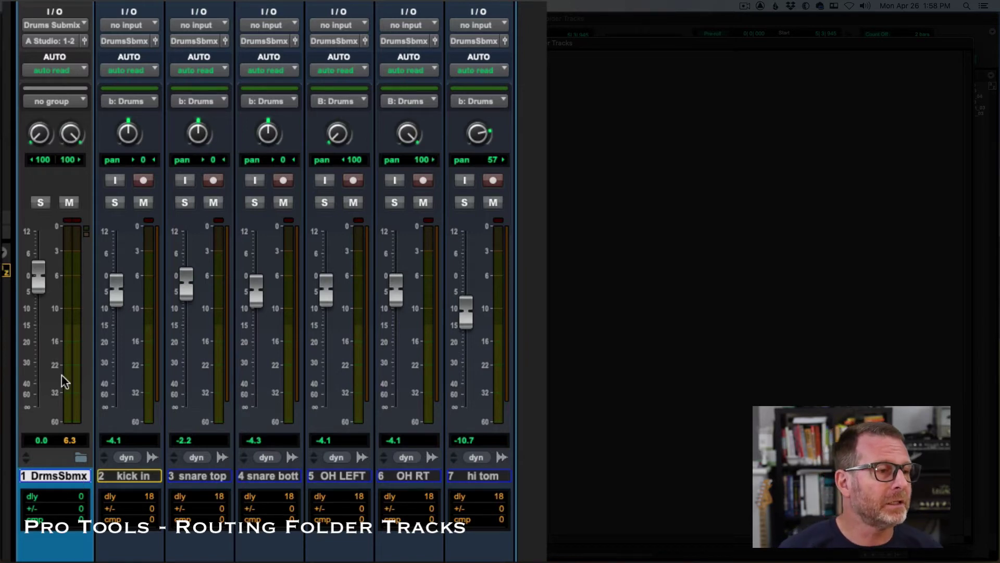
Step: Look through the interface and bus inputs available to the Drums Submix folder and keep the Drums Submix (Stereo) bus
left_click(70, 24)
mouse_move(112, 29)
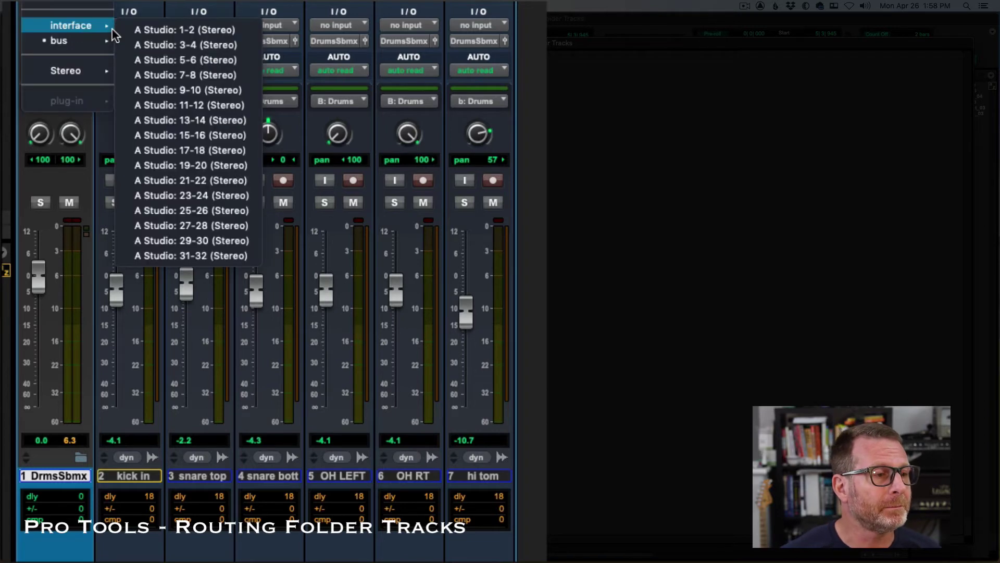
mouse_move(78, 42)
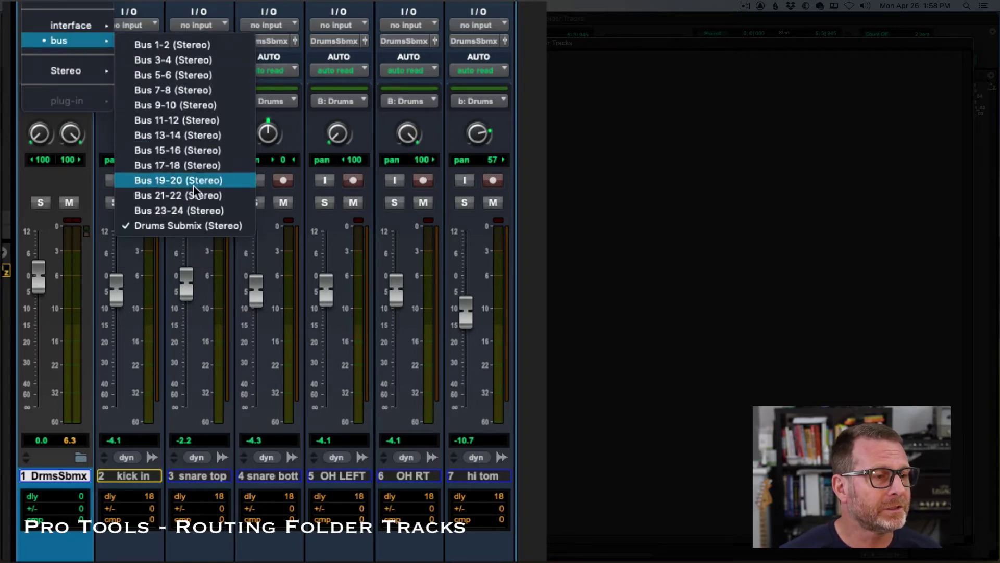
left_click(196, 227)
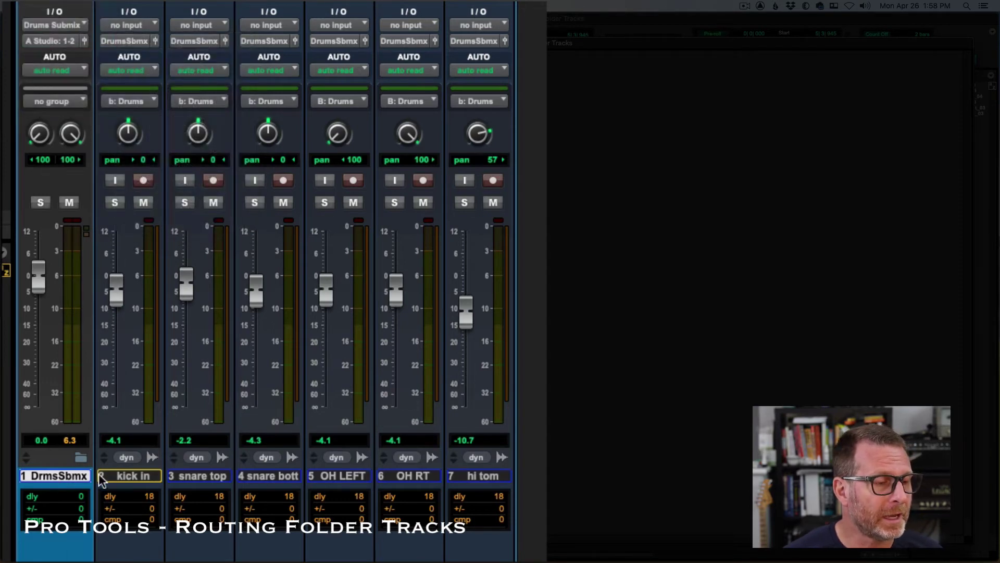
Step: Select all the drum tracks from kick in through hi tom, and return the selection to the Drums Submix folder
left_click(135, 476)
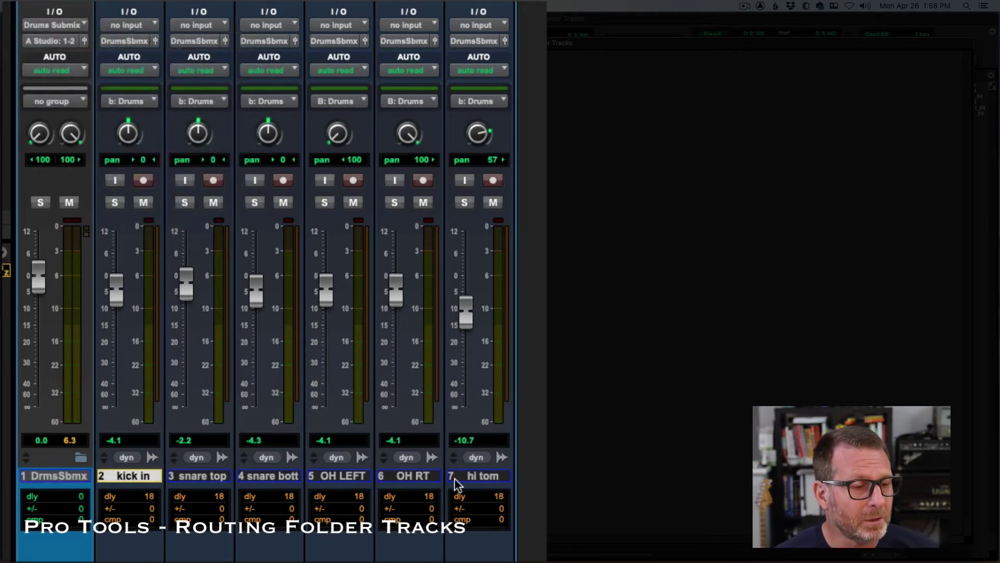
left_click(473, 475, "shift")
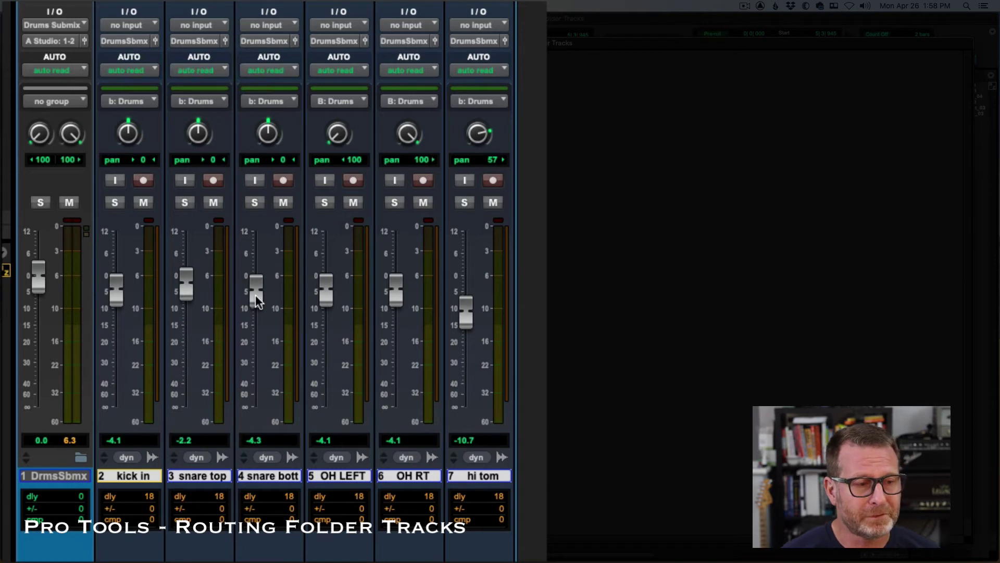
left_click(66, 473)
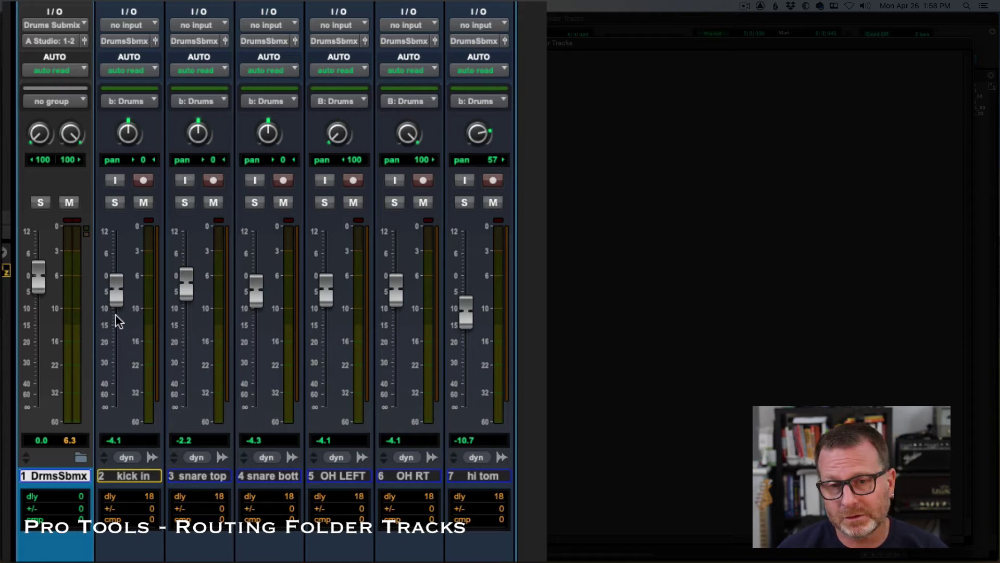
Step: During playback, lower the Drums Submix folder's volume to -10.7 dB, and mute and unmute the folder
key("space")
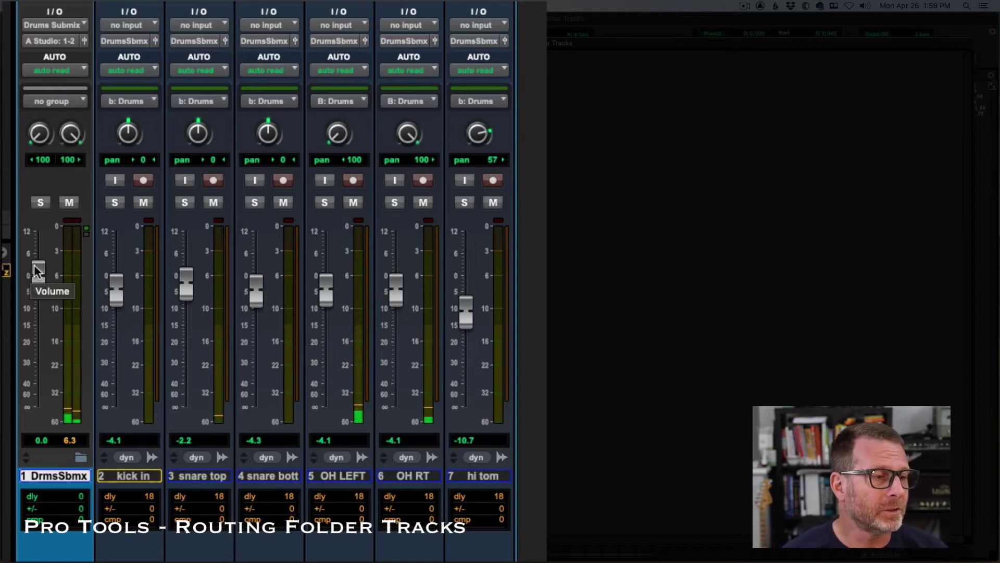
left_click_drag(36, 270, 37, 307)
left_click(67, 204)
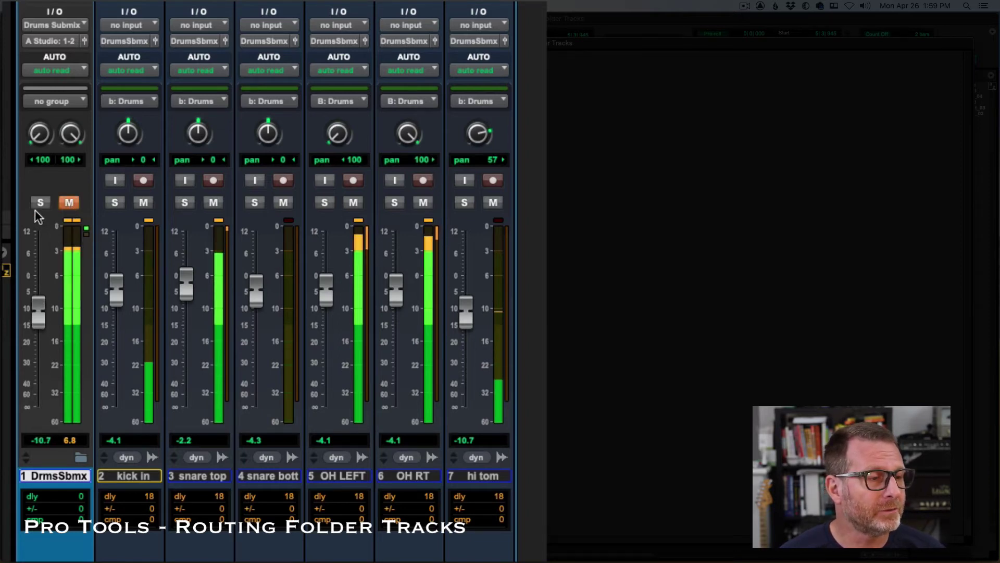
left_click(62, 204)
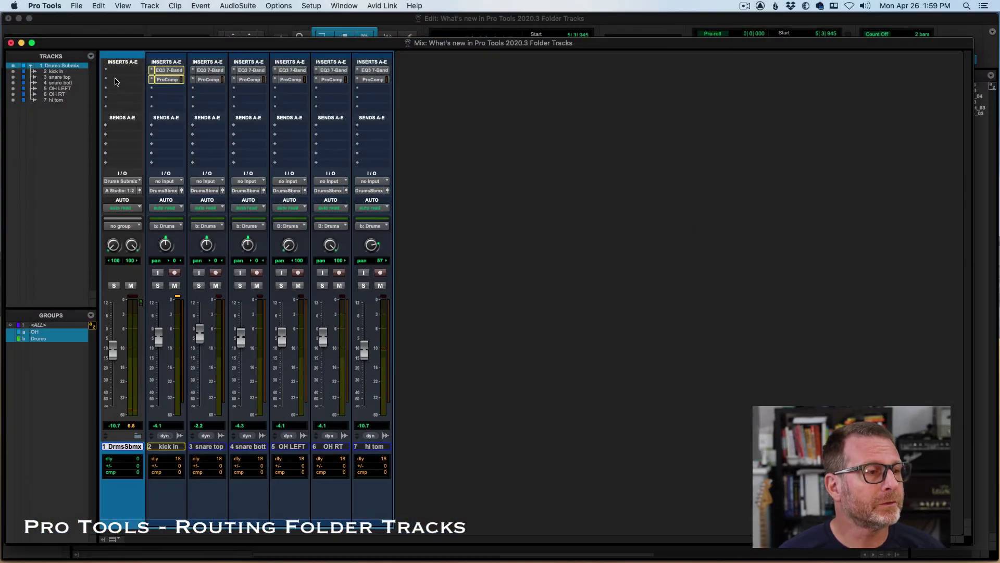
Step: Insert the multichannel DSP plug-ins EQ3 7-Band and Pro Compressor (stereo) on the Drums Submix folder's first two inserts
left_click(123, 70)
mouse_move(125, 71)
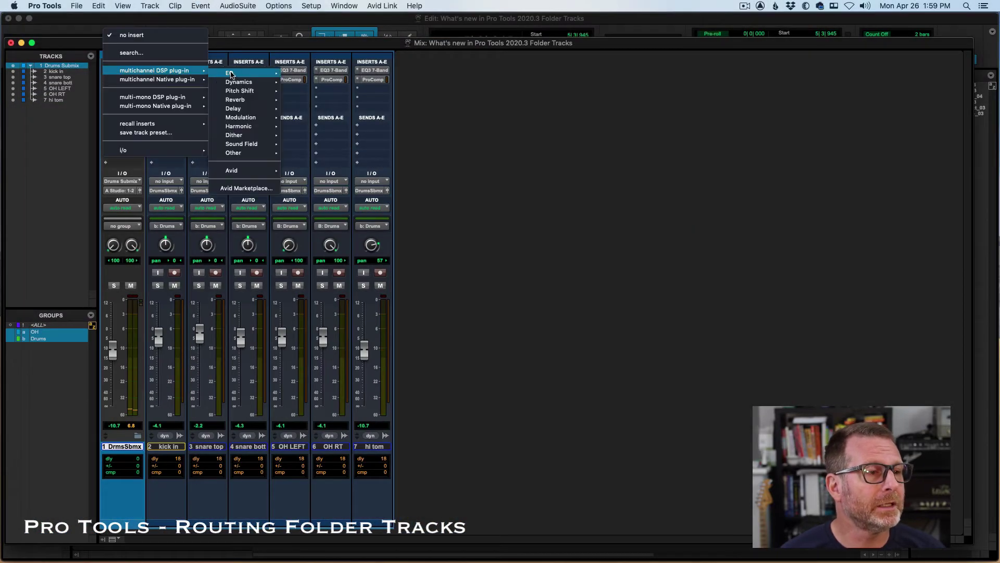
left_click(305, 100)
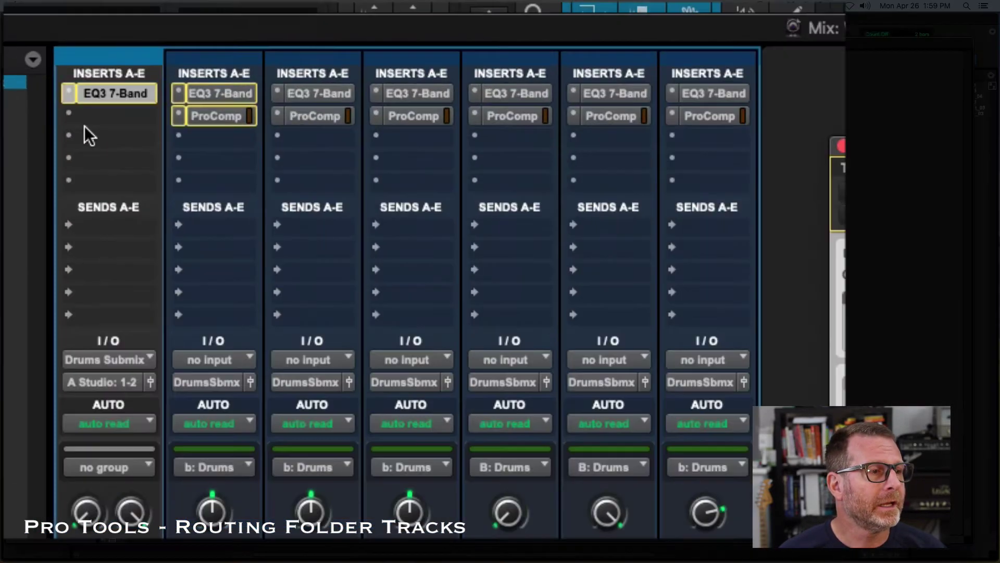
left_click(105, 79)
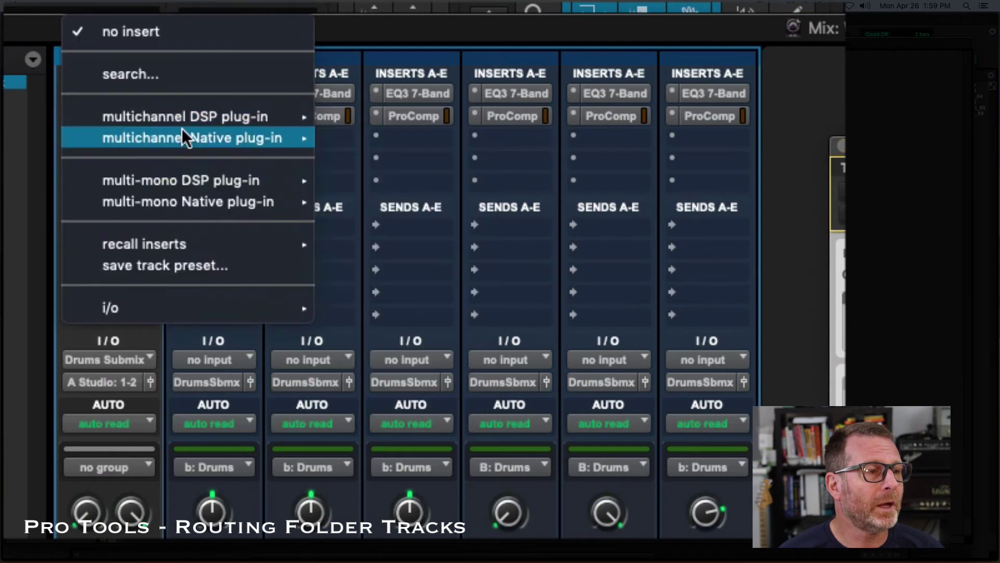
mouse_move(310, 116)
mouse_move(379, 144)
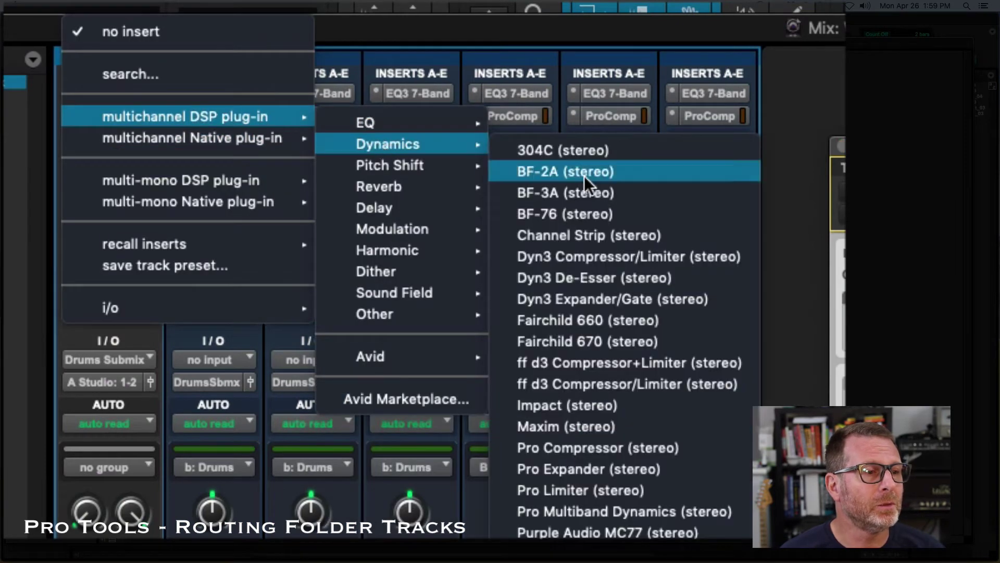
left_click(613, 448)
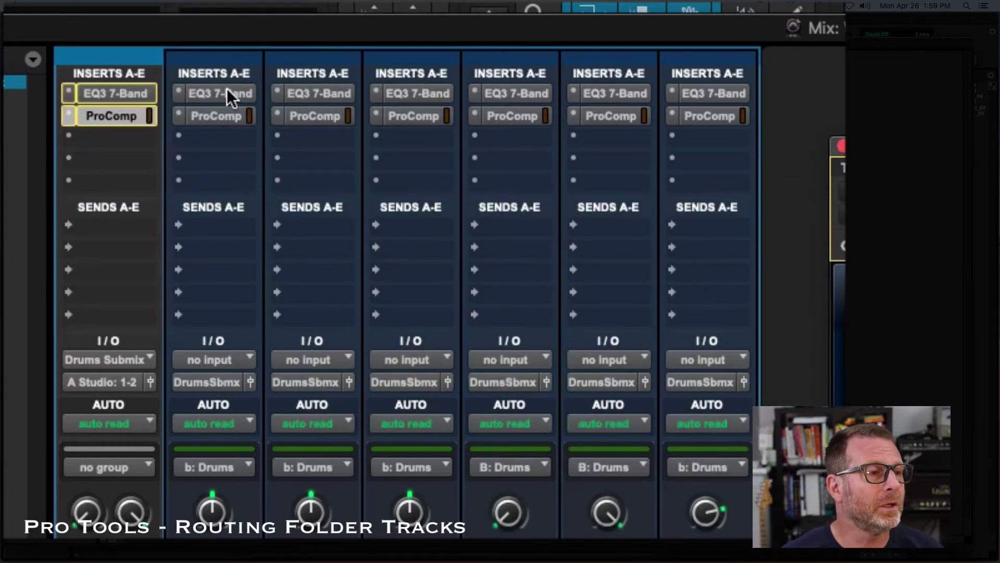
left_click_drag(226, 89, 223, 120)
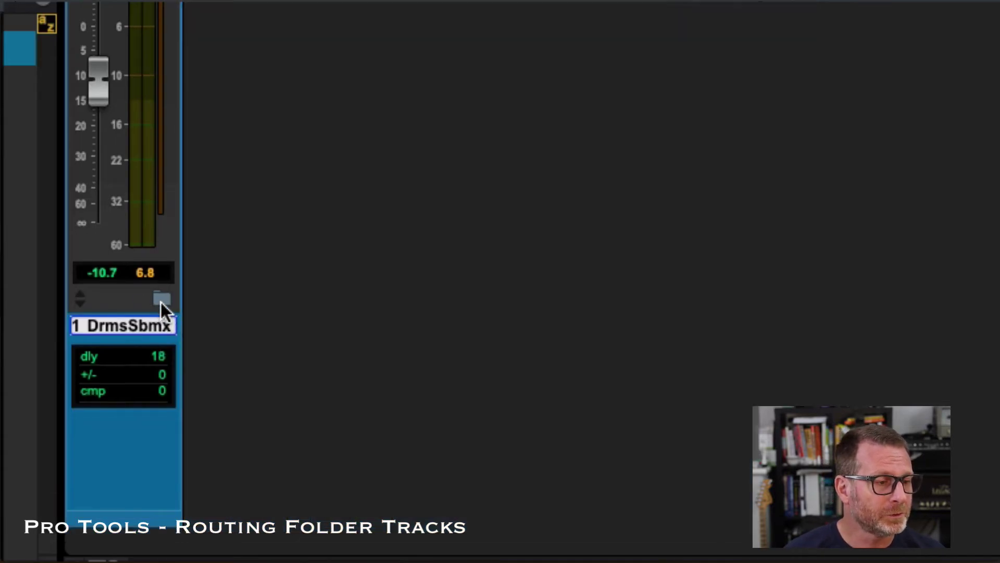
Step: Open and close the Drums Submix folder twice in the Mix window, leaving it closed
left_click(161, 301)
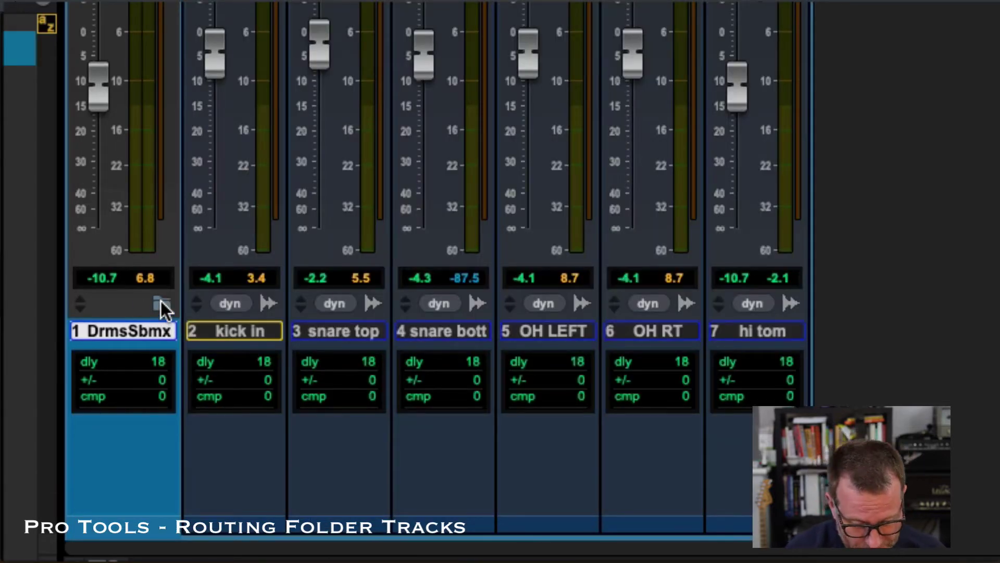
left_click(161, 302)
left_click(160, 301)
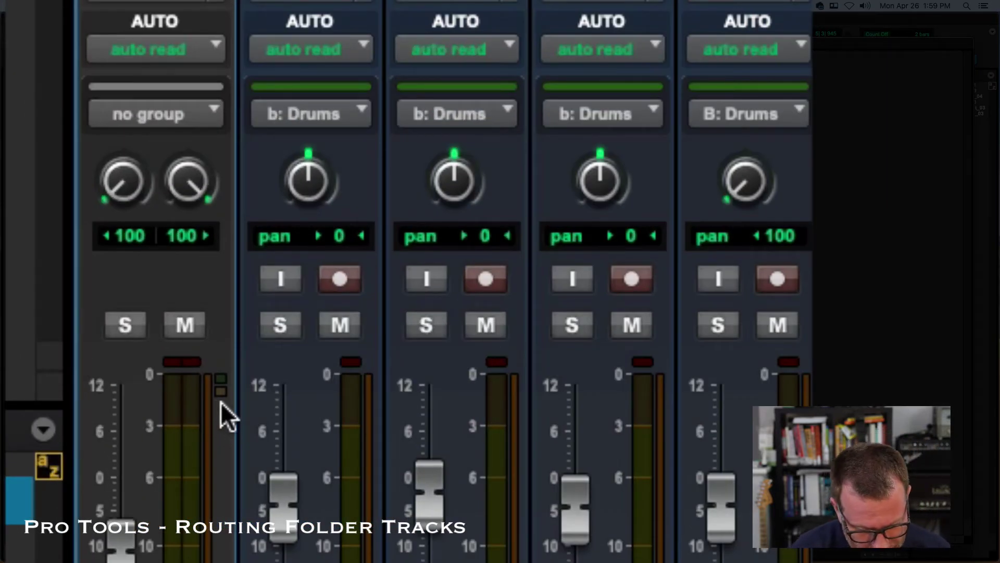
key("shift+f")
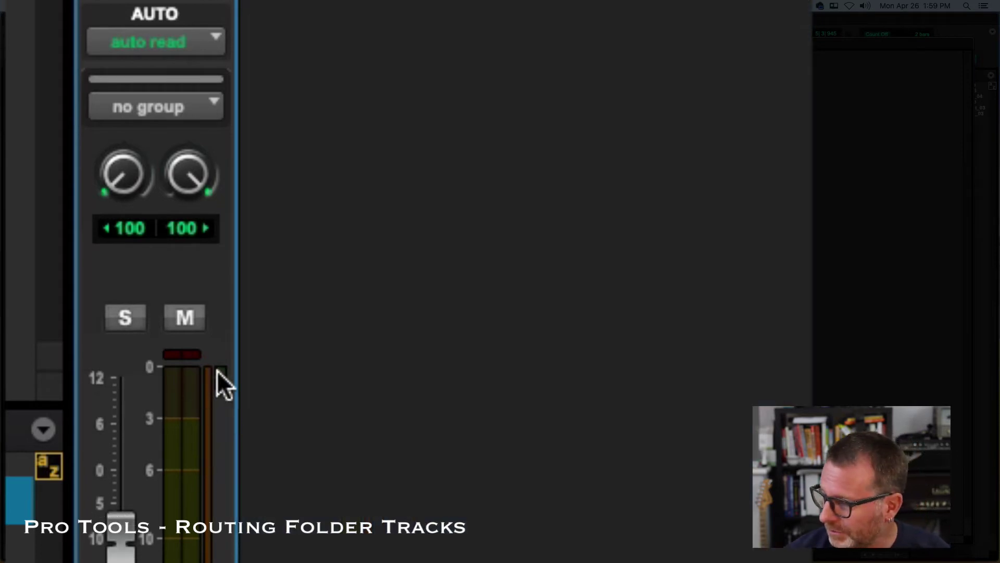
key("space")
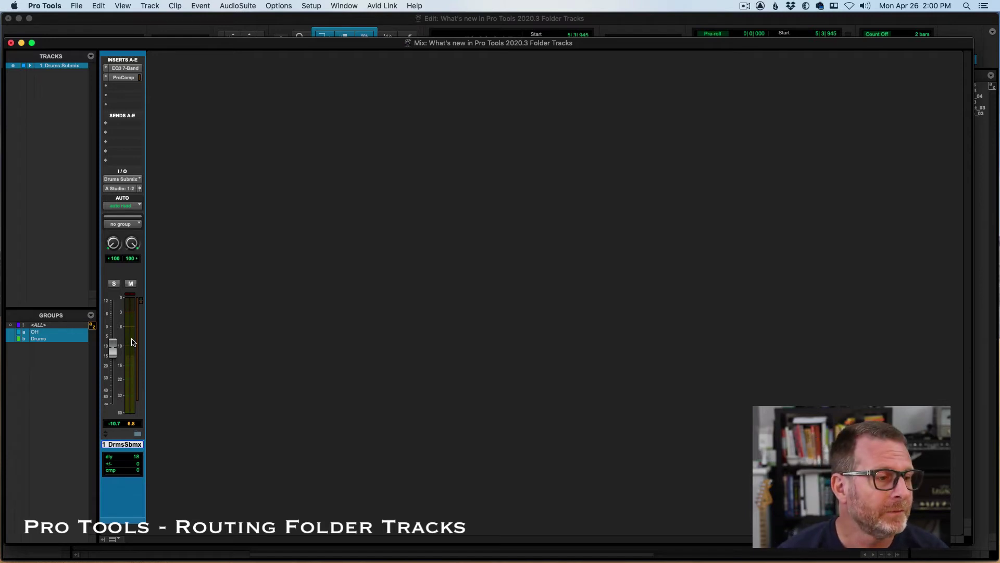
Step: Bring up the Edit window and select from about bar 3 to bar 70 across the Drums Submix folder's clip overview
left_click(153, 25)
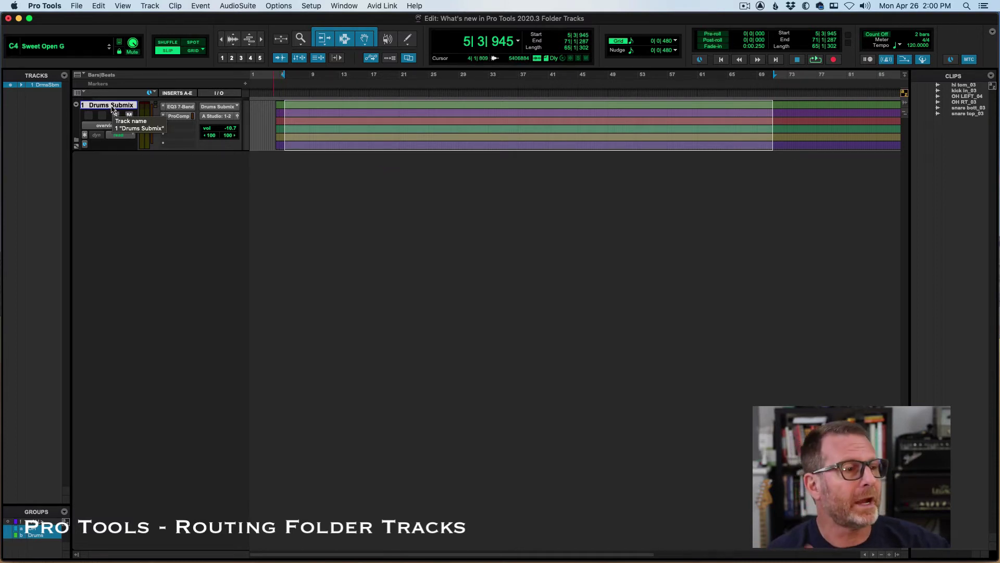
key("ctrl+alt+super+Down")
key("ctrl+alt+super+Down")
key("ctrl+alt+super+Down")
key("ctrl+alt+super+Down")
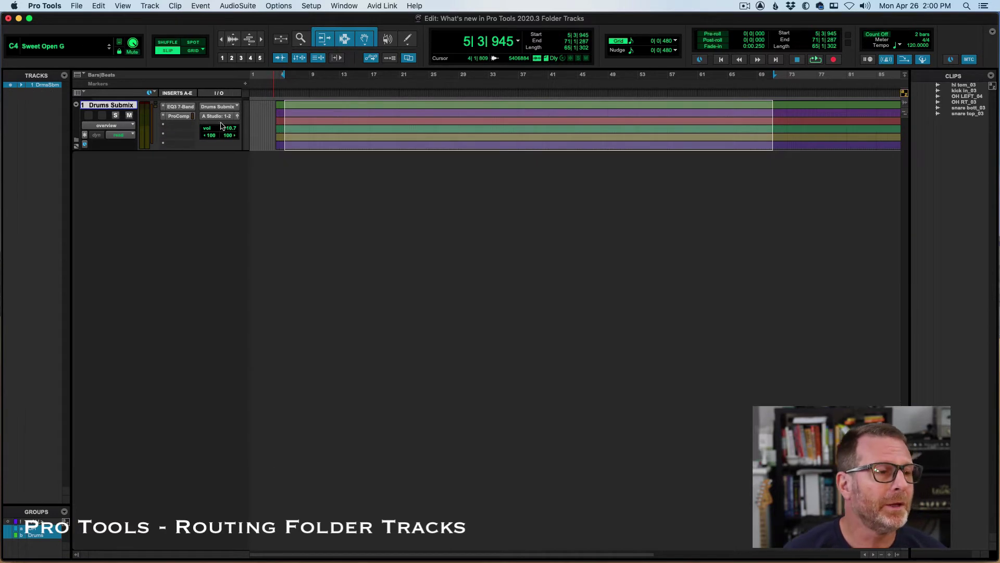
left_click(286, 112)
left_click(268, 113)
left_click_drag(268, 114, 773, 144)
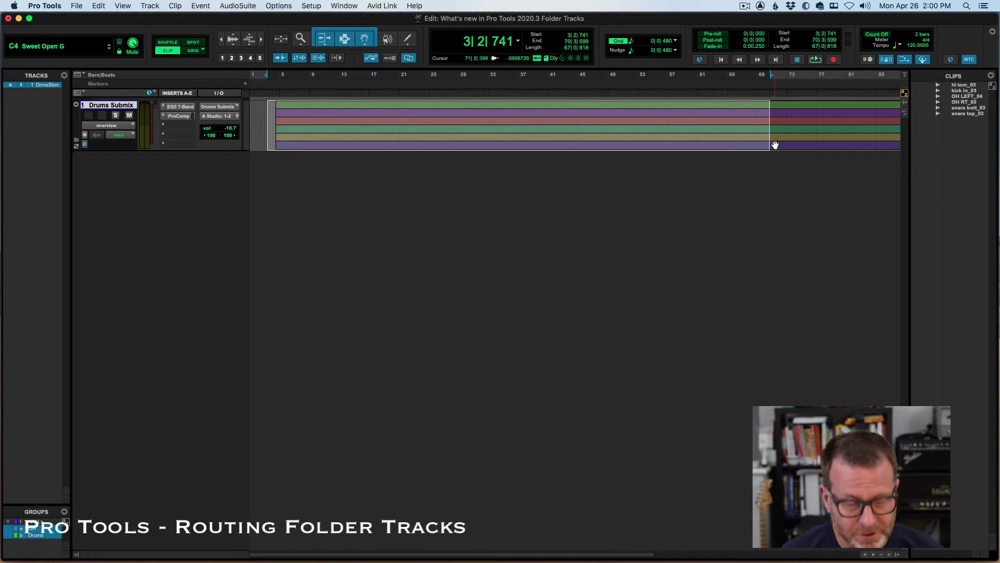
Step: Zoom the timeline out to fit all the drum clips, and place the edit cursor past their end at bar 105
key("super+bracketleft")
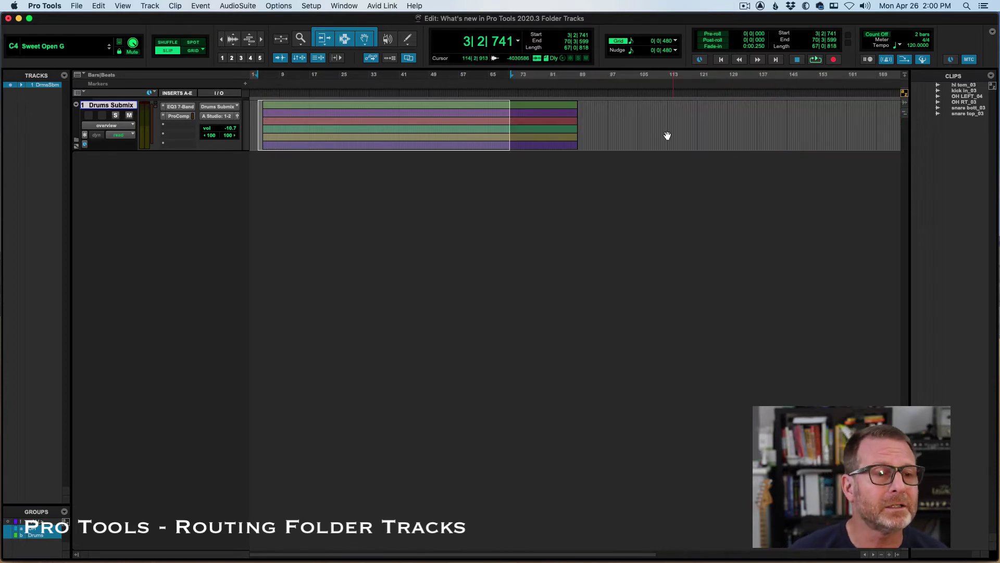
left_click(551, 108)
left_click(639, 110)
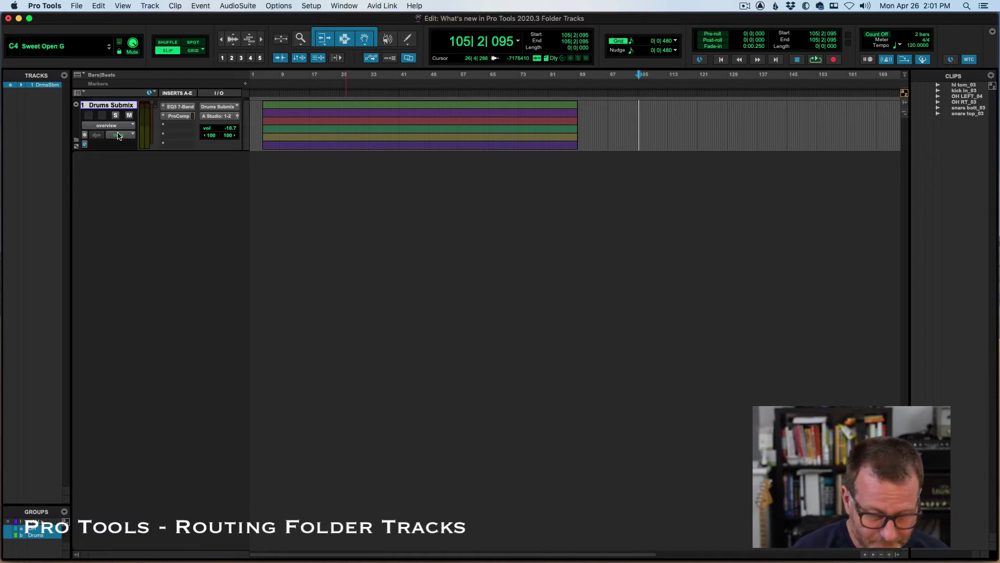
Step: Open the Drums Submix folder, disable the edit groups, and delete a short section each from kick in, snare top and snare bott
key("super+alt+Right")
left_click(40, 537)
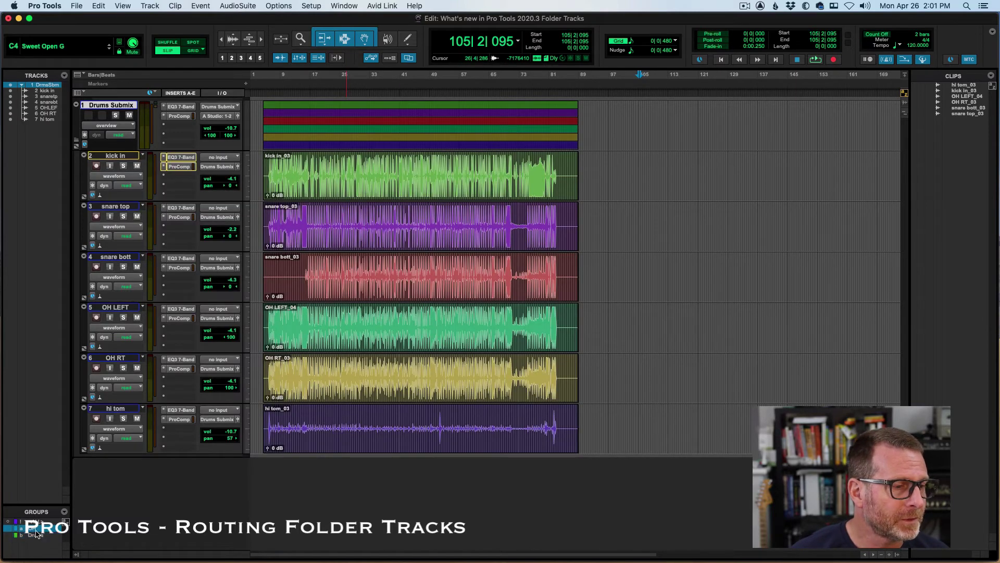
left_click_drag(303, 175, 324, 174)
key("Delete")
left_click_drag(395, 224, 419, 224)
key("Delete")
left_click_drag(450, 271, 479, 271)
key("Delete")
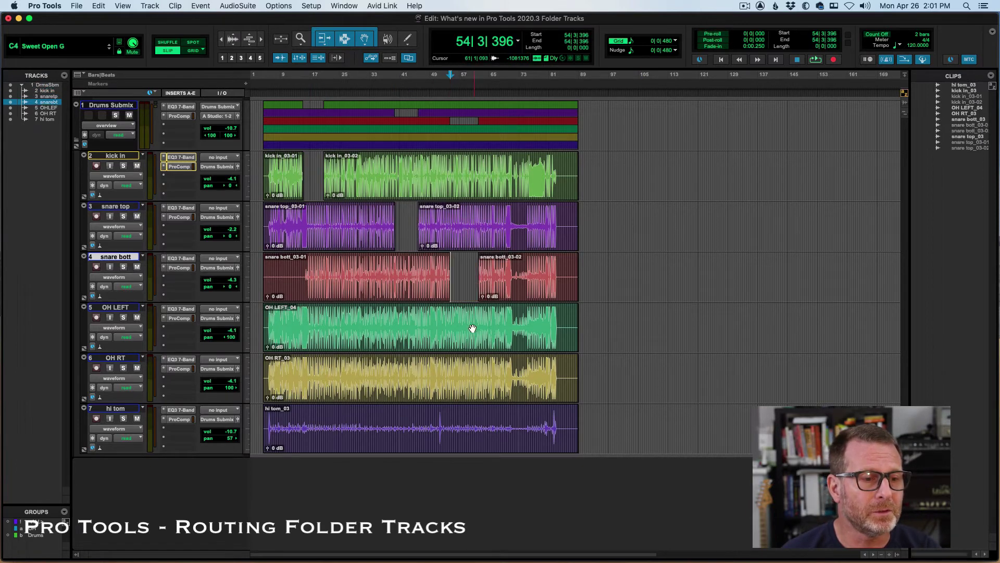
Step: Delete a short section each from the OH LEFT and hi tom clips, and close the Drums Submix folder
left_click_drag(472, 328, 494, 328)
key("Delete")
left_click_drag(501, 421, 531, 421)
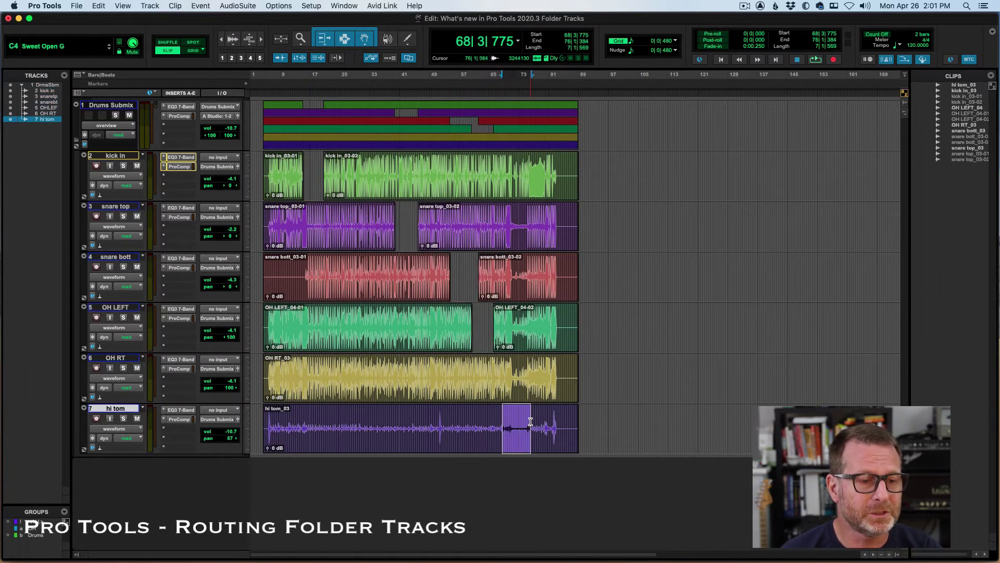
key("Delete")
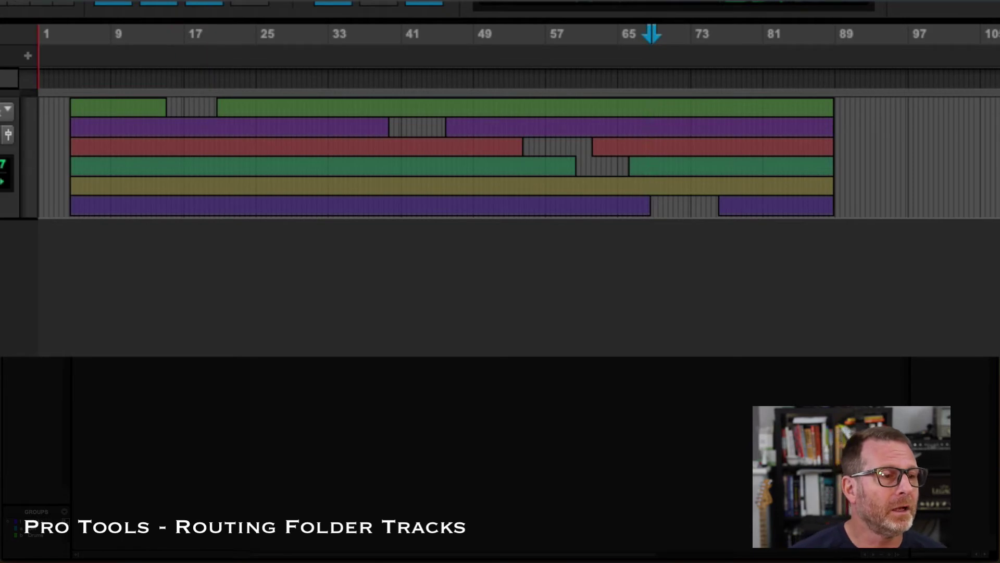
Step: Step the closed Drums Submix folder's track height up and down, and resize it to a moderately tall height
key("ctrl+Down")
key("ctrl+Down")
key("ctrl+Down")
key("ctrl+Up")
key("ctrl+Up")
key("ctrl+Up")
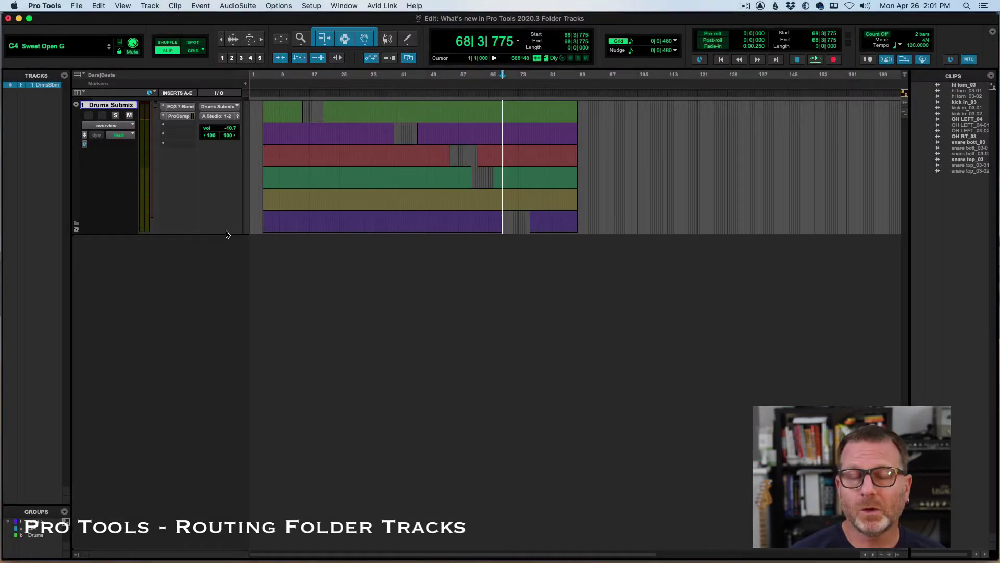
left_click_drag(226, 231, 221, 189)
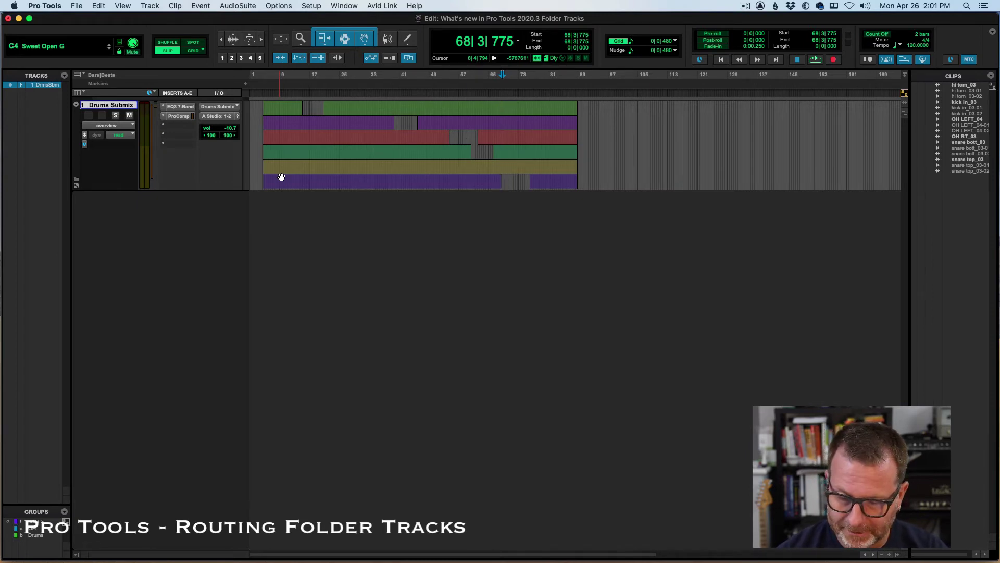
Step: Delete the section from about bar 70 to bar 79 across all drum tracks in the closed folder, and open the folder
left_click_drag(506, 116, 544, 124)
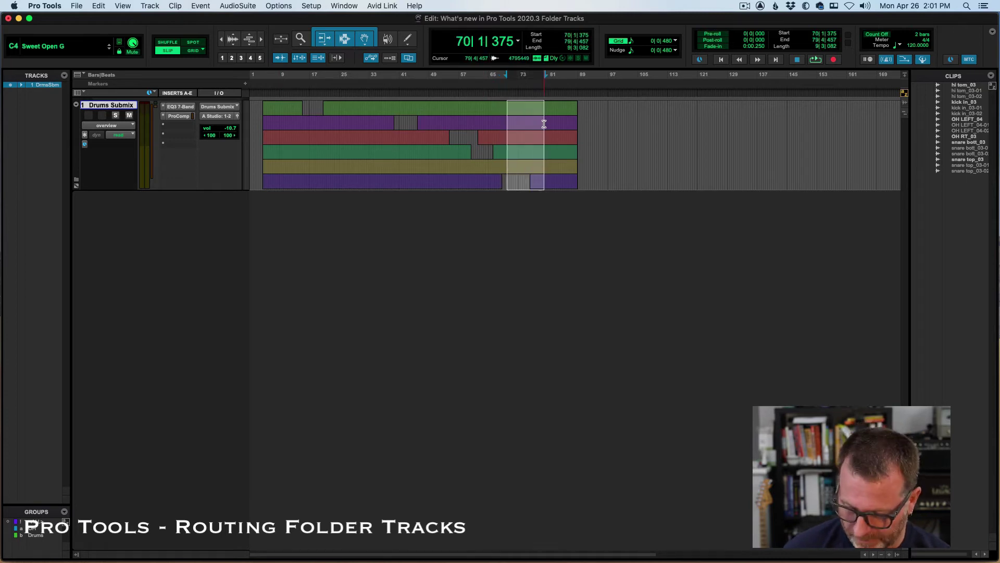
key("Delete")
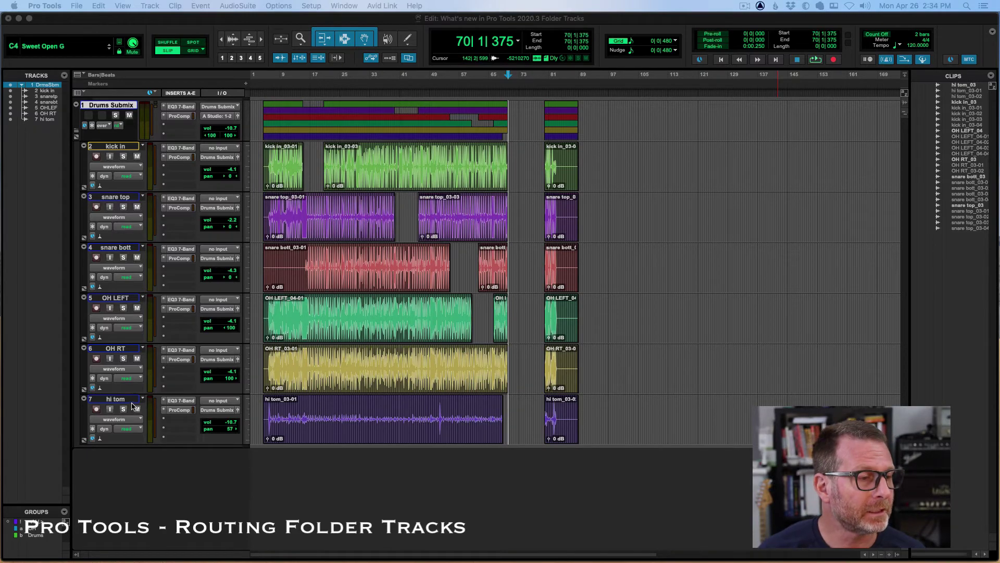
Step: Move the hi tom track out of the Drums Submix folder to the top level
left_click(116, 398)
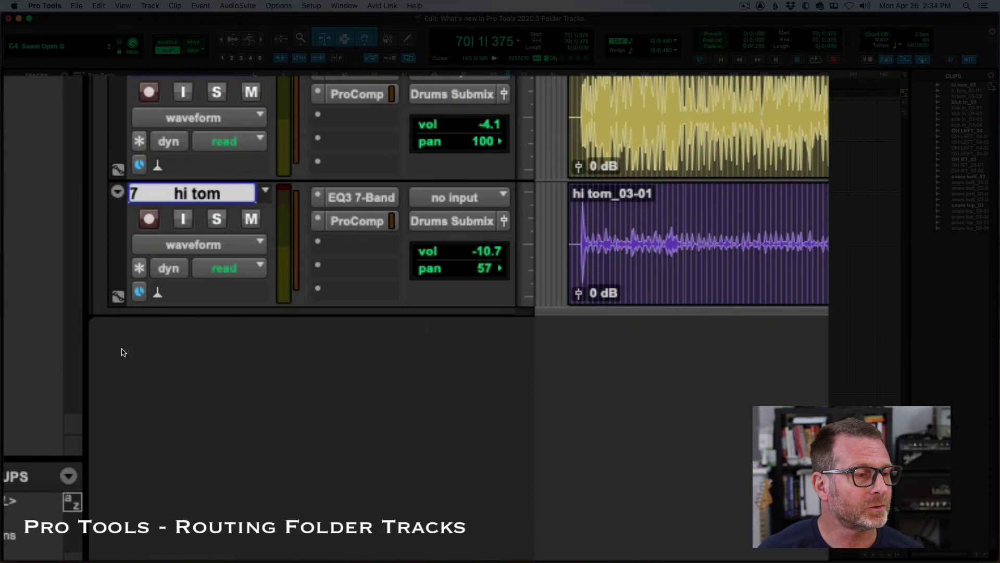
right_click(121, 352)
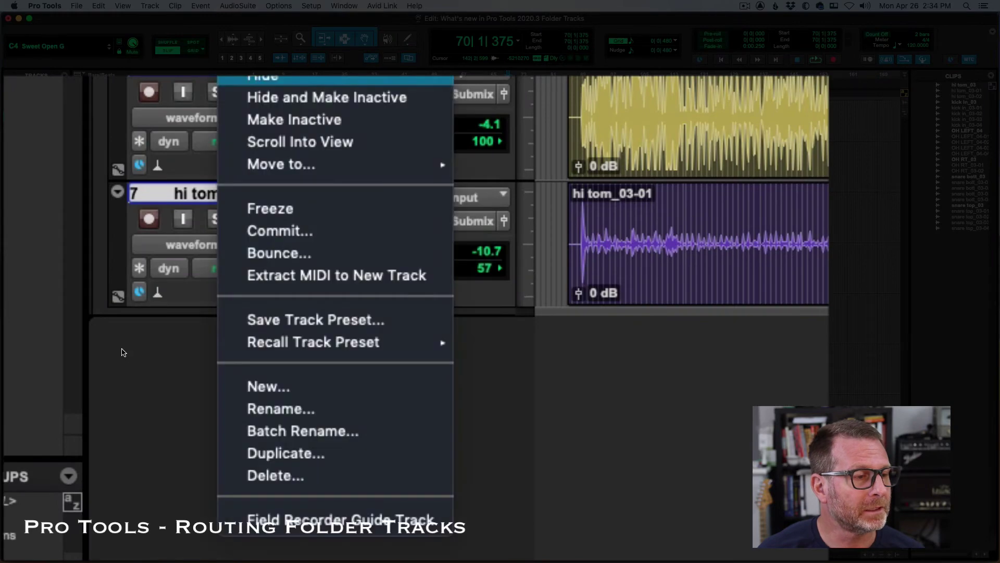
mouse_move(289, 167)
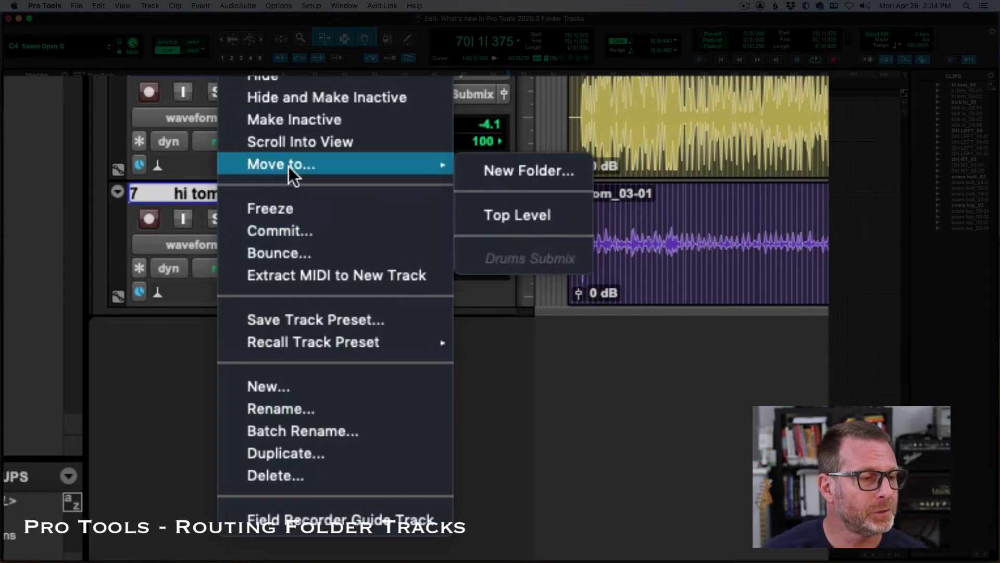
left_click(527, 215)
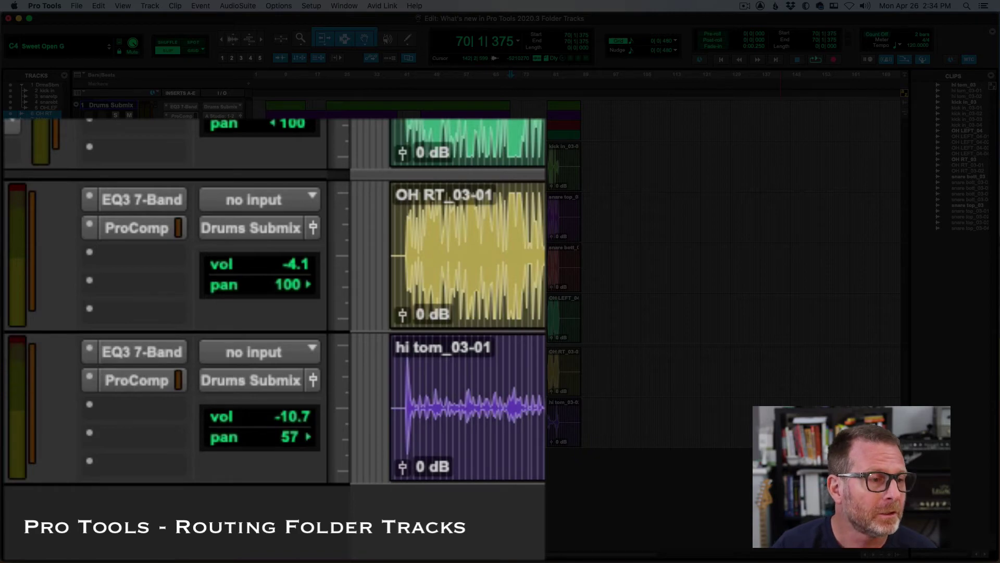
Step: Move OH RT and hi tom together back into the Drums Submix folder, between snare bott and OH LEFT
left_click(122, 106)
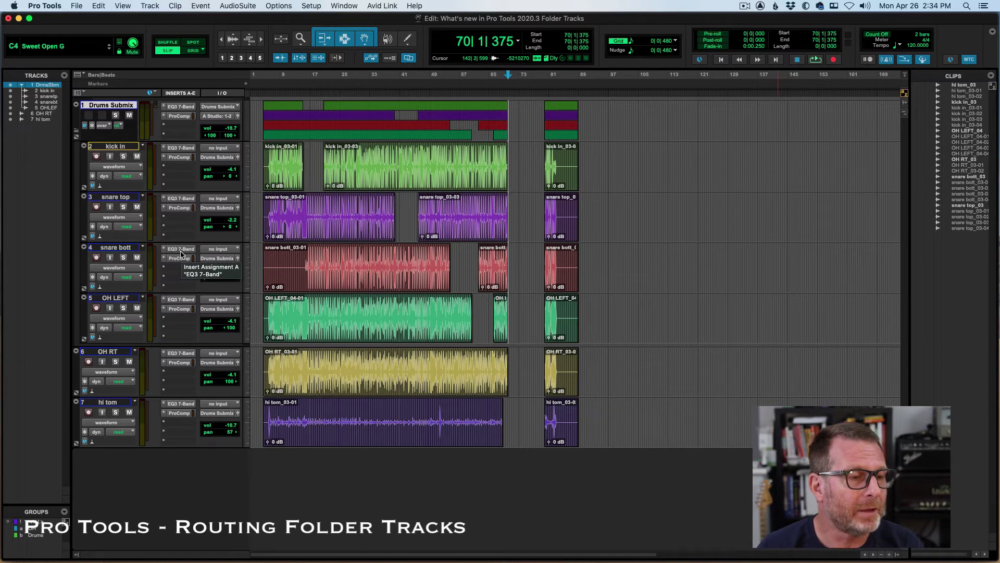
left_click(112, 352)
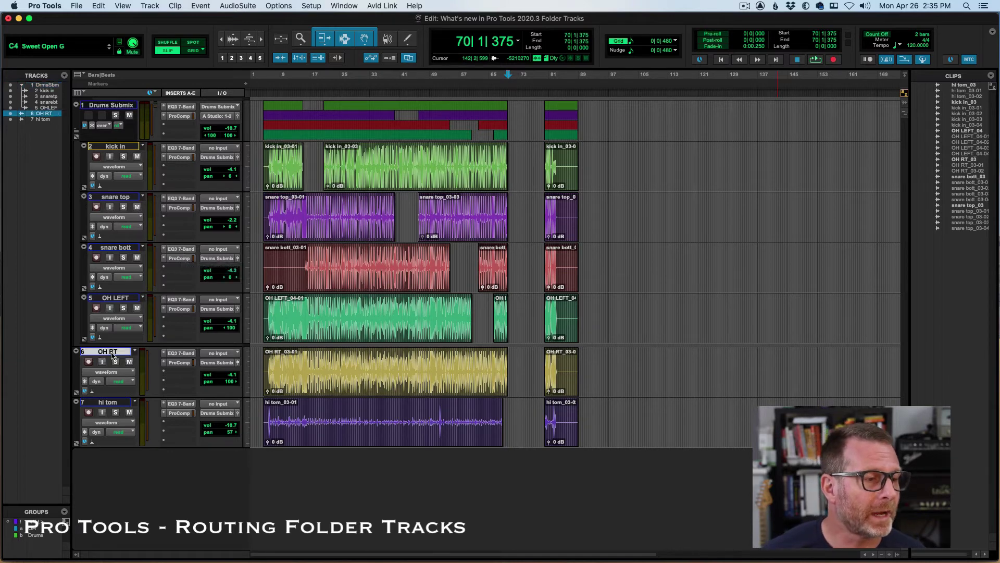
left_click(116, 403, "shift")
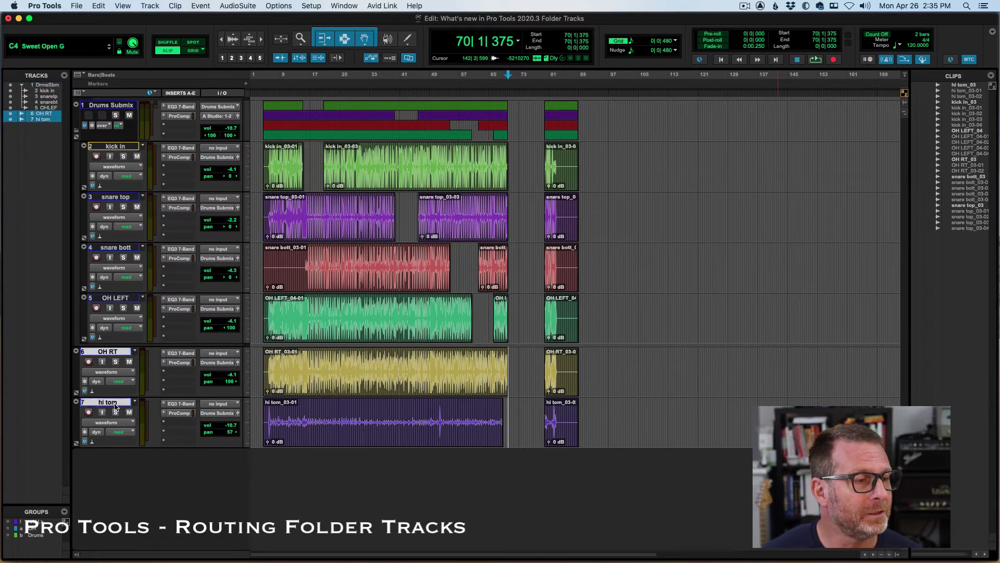
left_click_drag(111, 354, 166, 284)
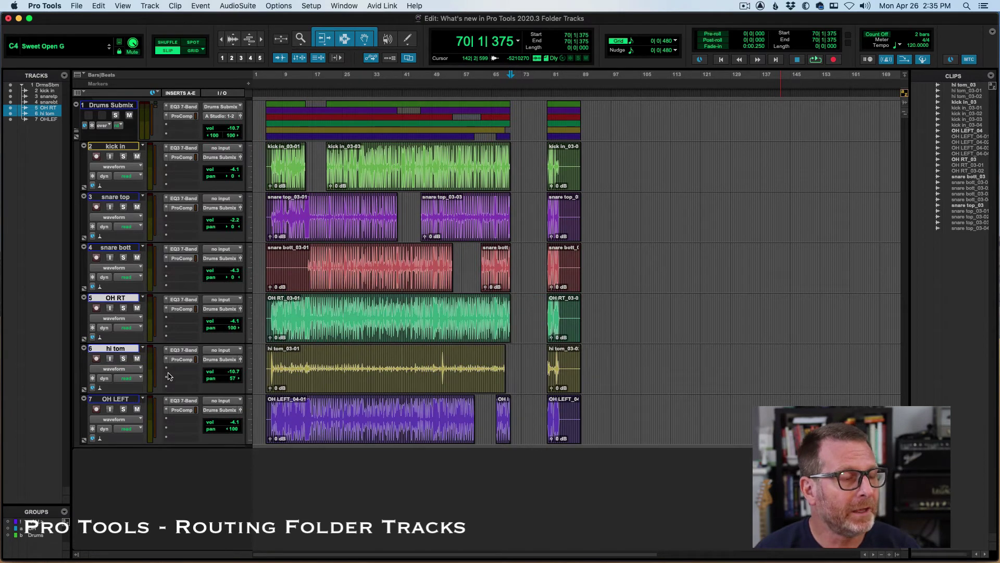
Step: Make the closed Drums Submix folder inactive and make it active again
left_click(115, 108)
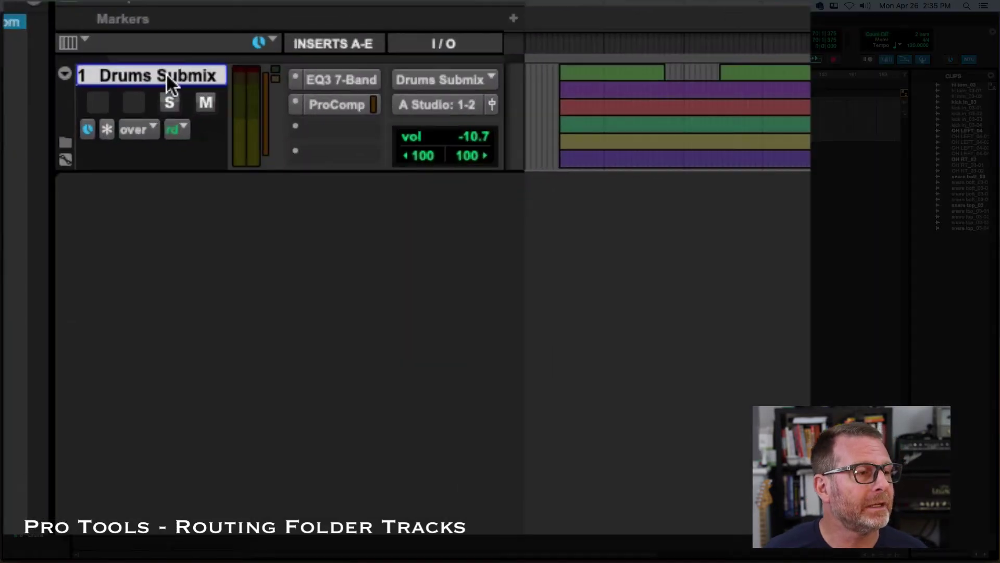
right_click(167, 73)
left_click(208, 154)
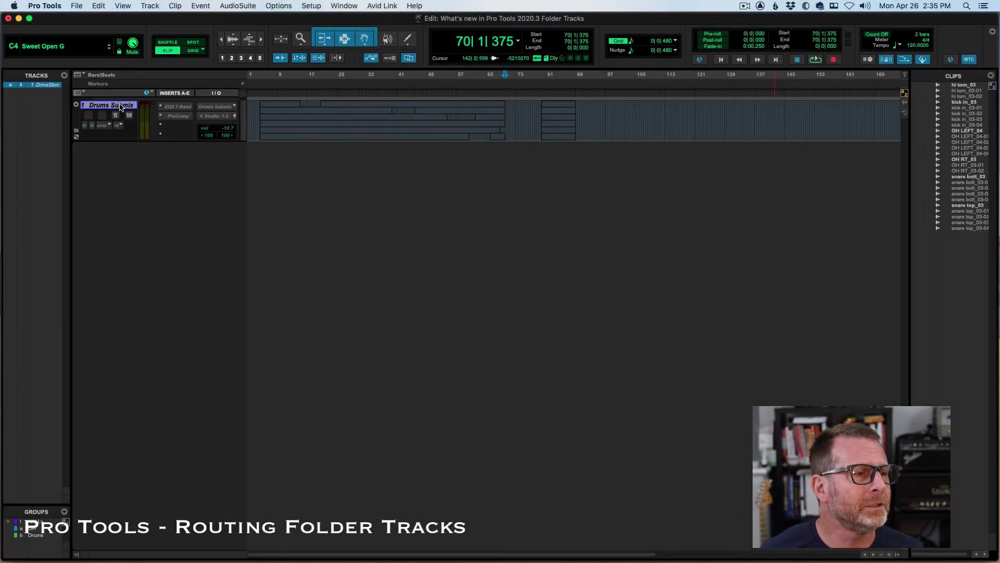
right_click(120, 107)
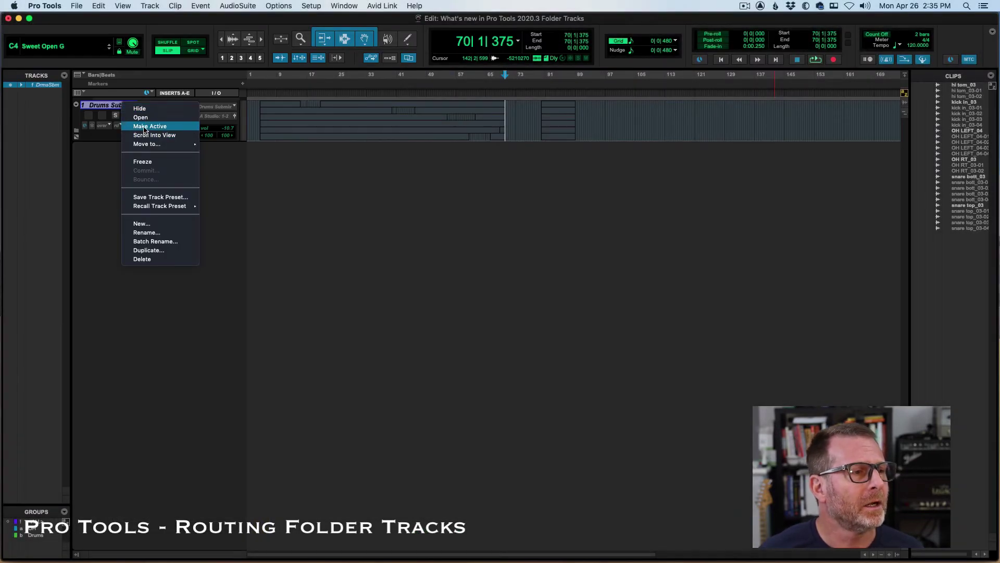
left_click(138, 124)
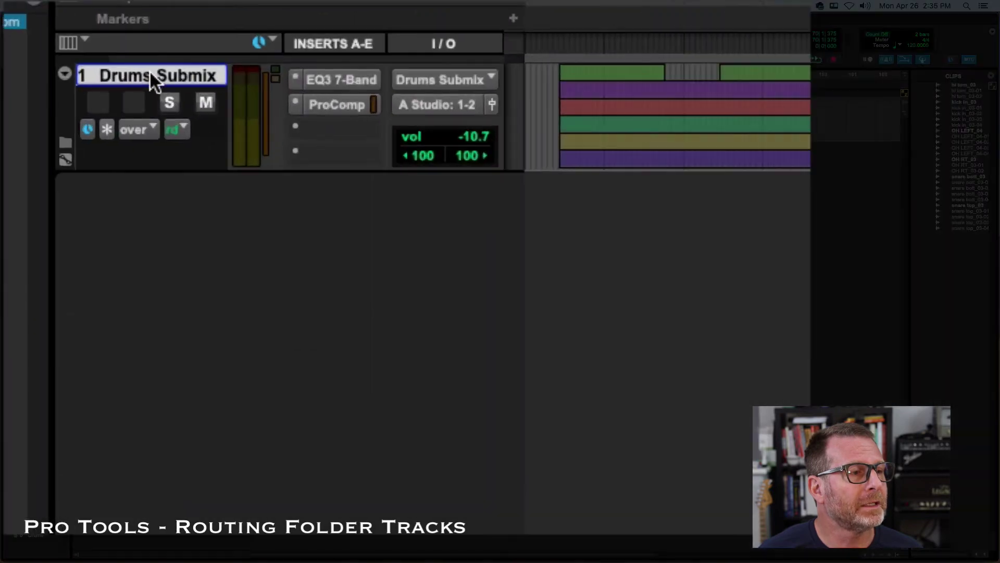
Step: View the Drums Submix folder's track commands and Duplicate Tracks options, including All Member Tracks, and close them without duplicating
right_click(107, 105)
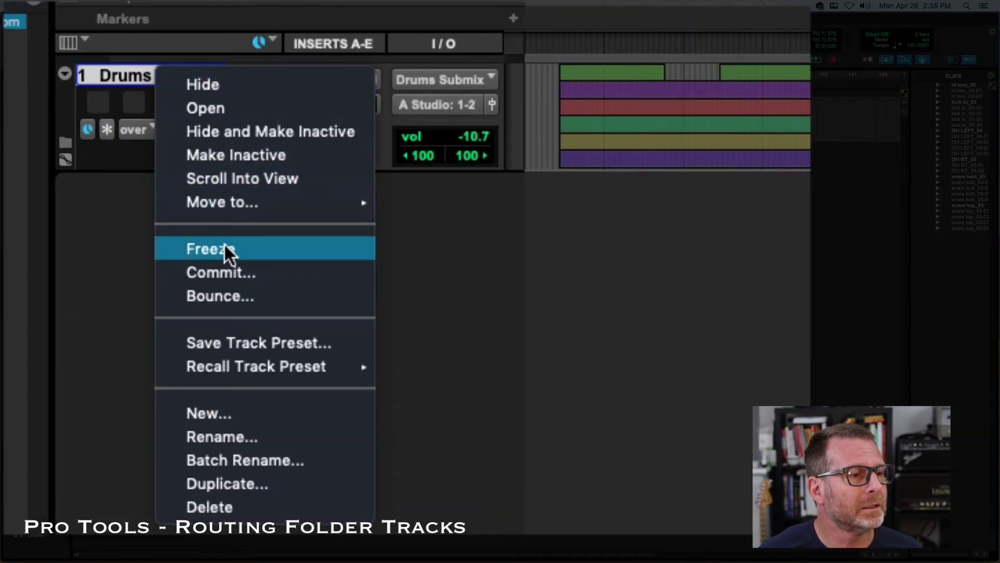
key("Escape")
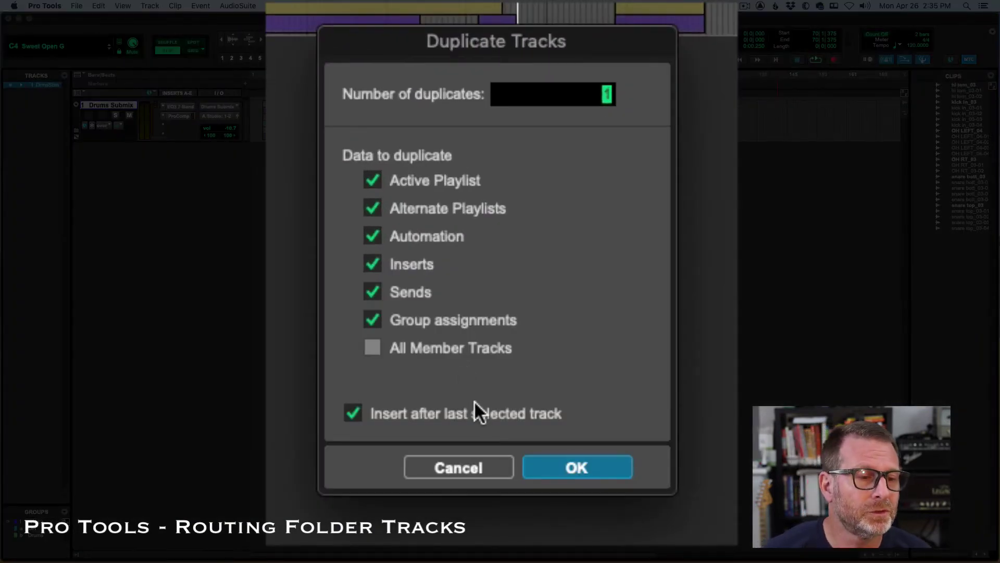
left_click(466, 467)
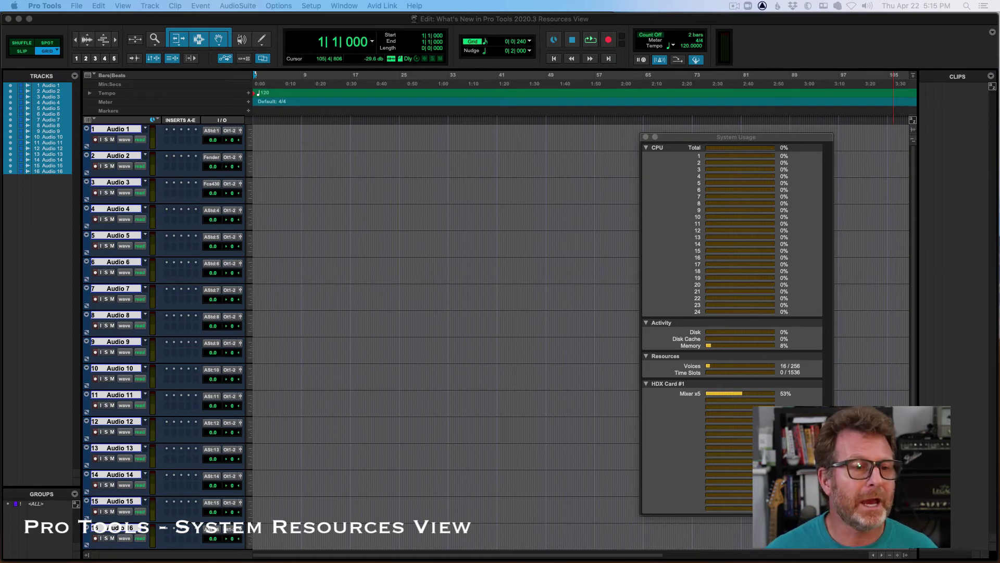
Step: Close and reopen the System Usage window, and examine its CPU, Activity, Resources and HDX Card sections
left_click(646, 137)
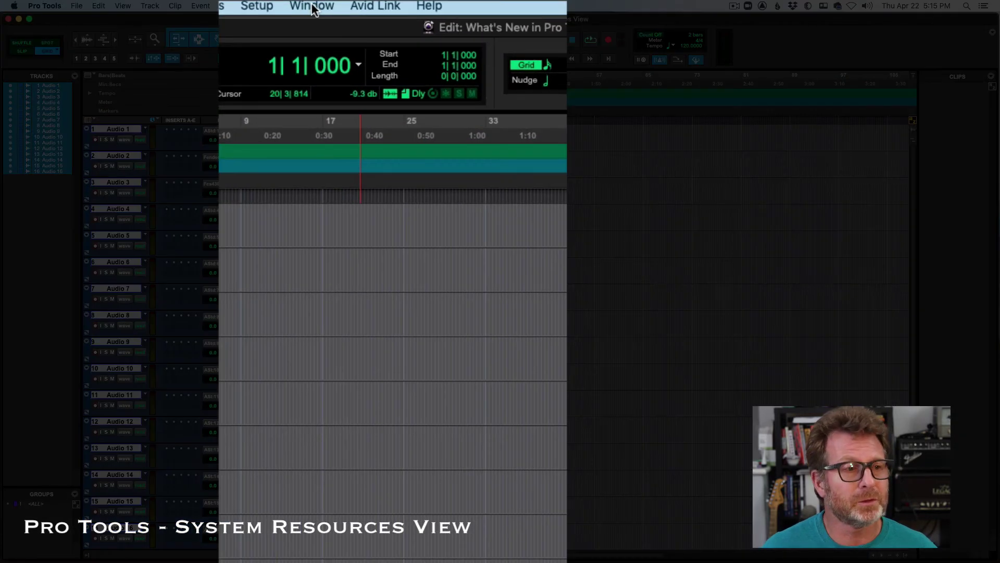
left_click(313, 10)
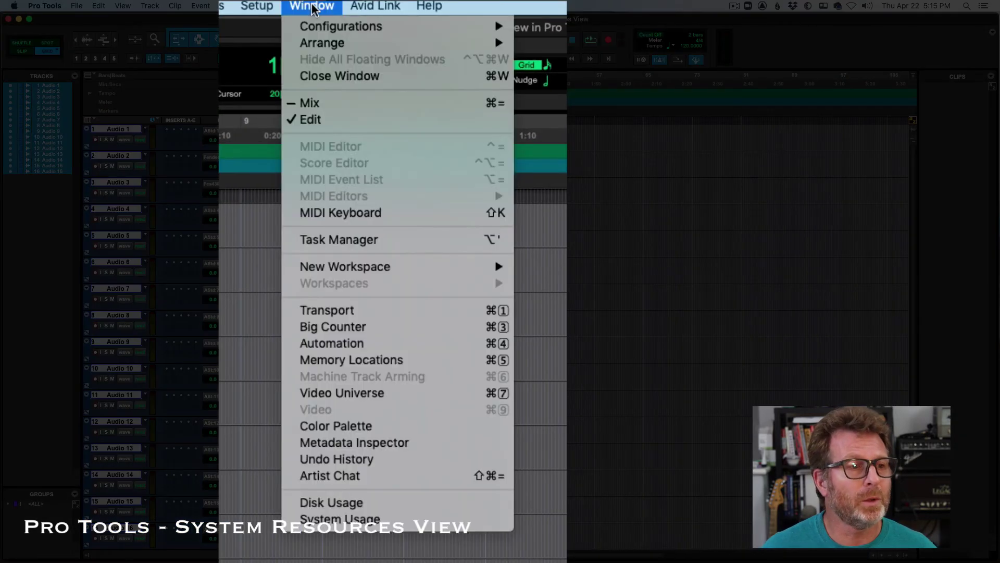
left_click(354, 526)
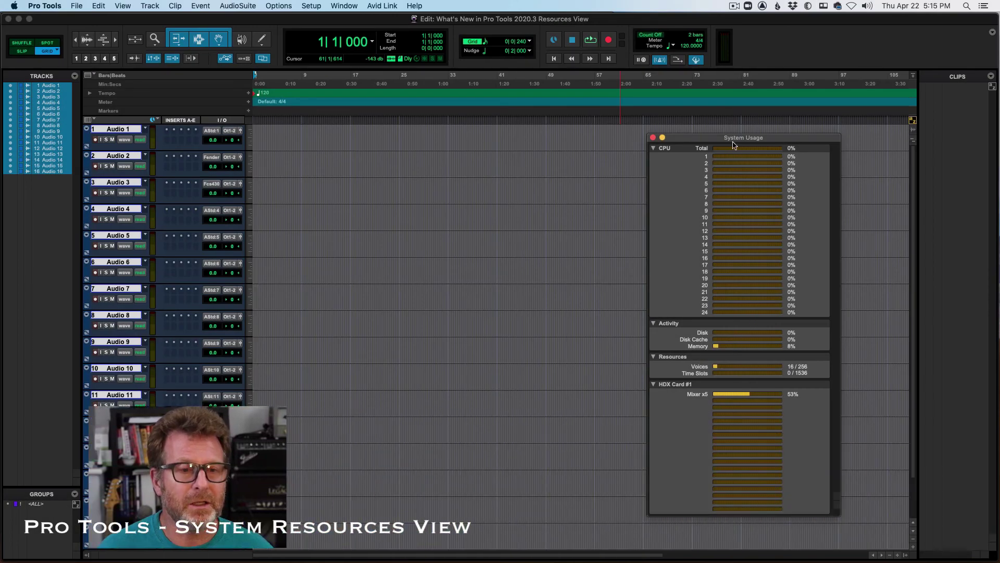
left_click_drag(727, 138, 726, 129)
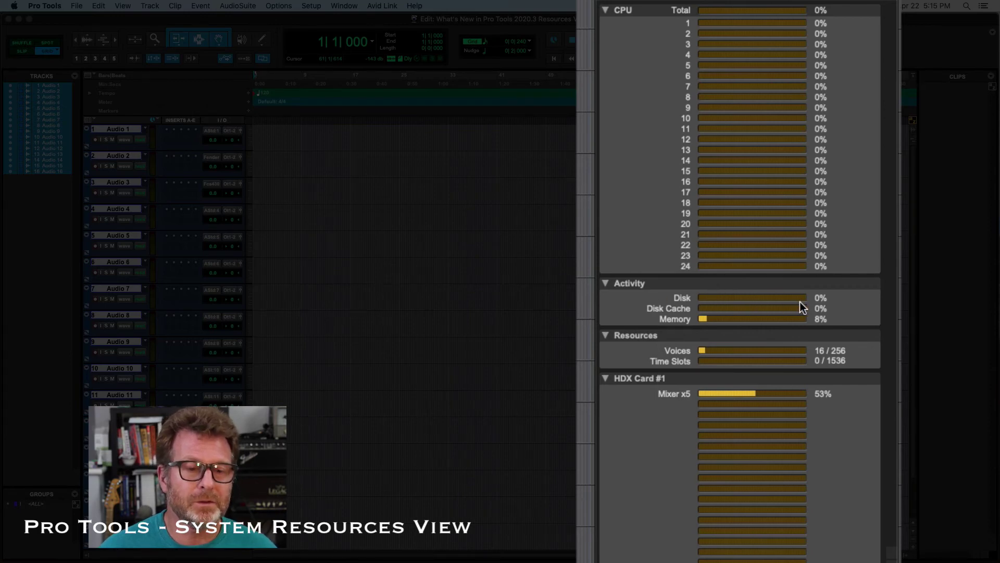
mouse_move(796, 300)
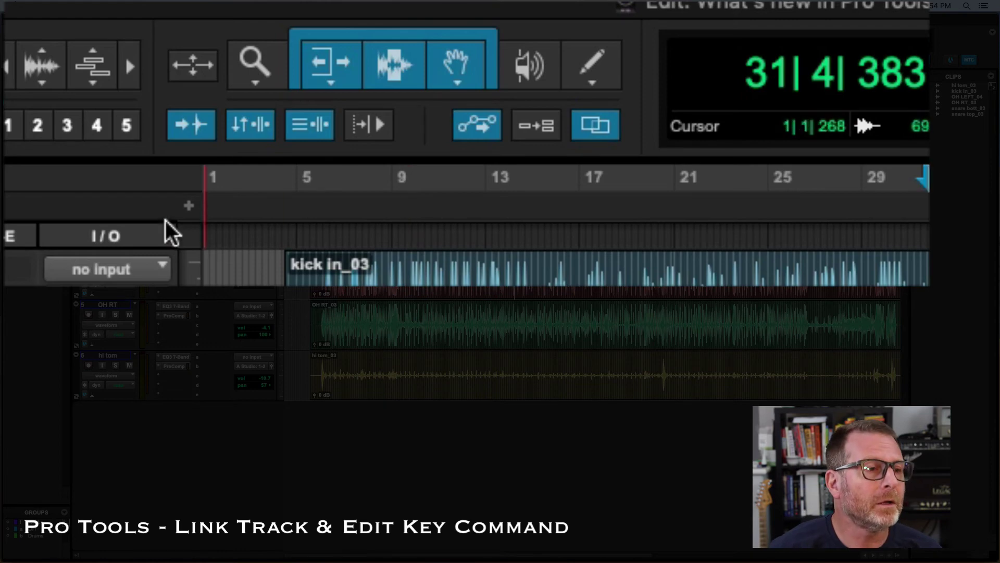
Step: Toggle Link Track and Edit Selection repeatedly, leaving it off
key("shift+slash")
key("shift+slash")
key("shift+slash")
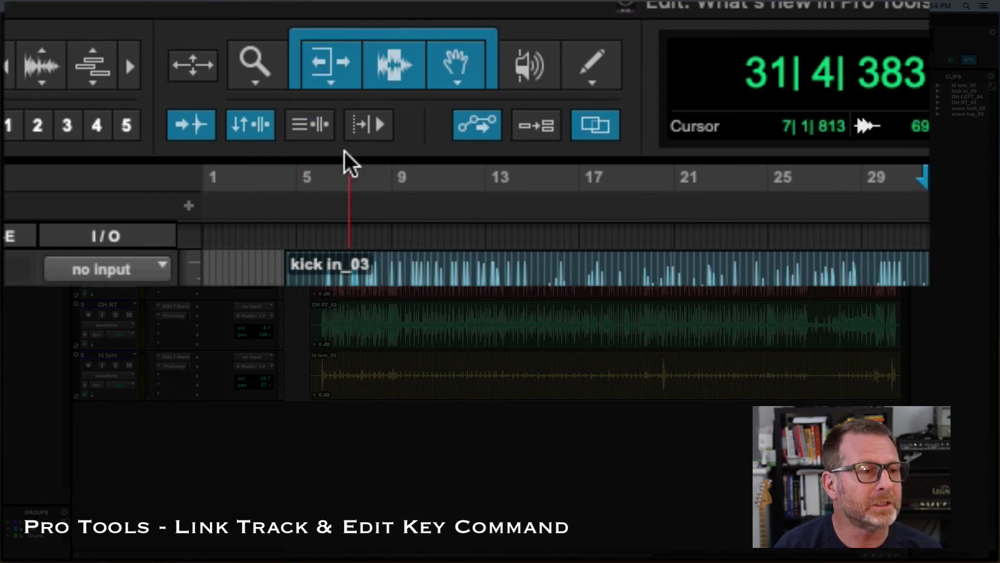
key("shift+slash")
key("shift+slash")
key("shift+slash")
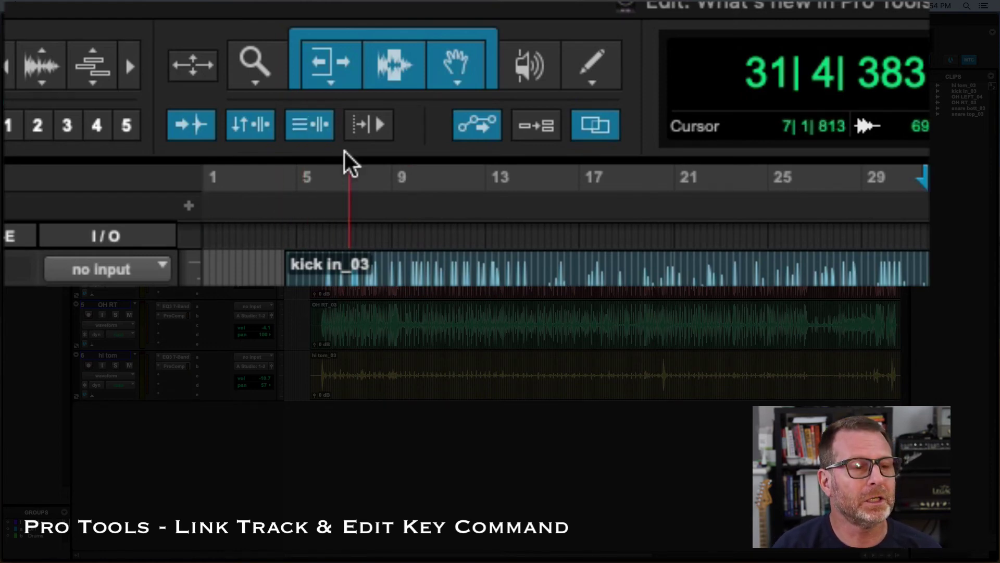
key("shift+slash")
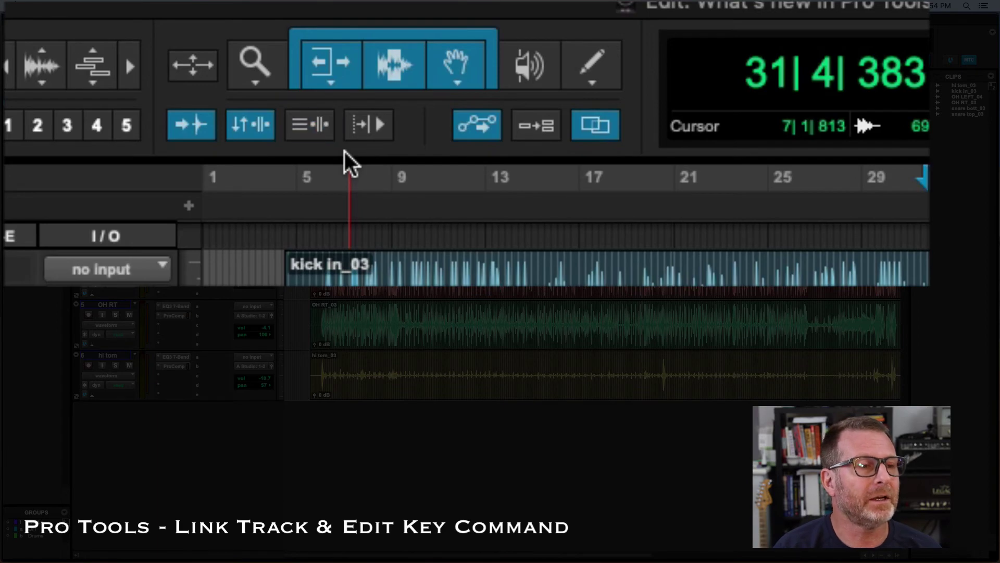
Step: Select the snare top clip from about bar 23 to bar 40
left_click(317, 177)
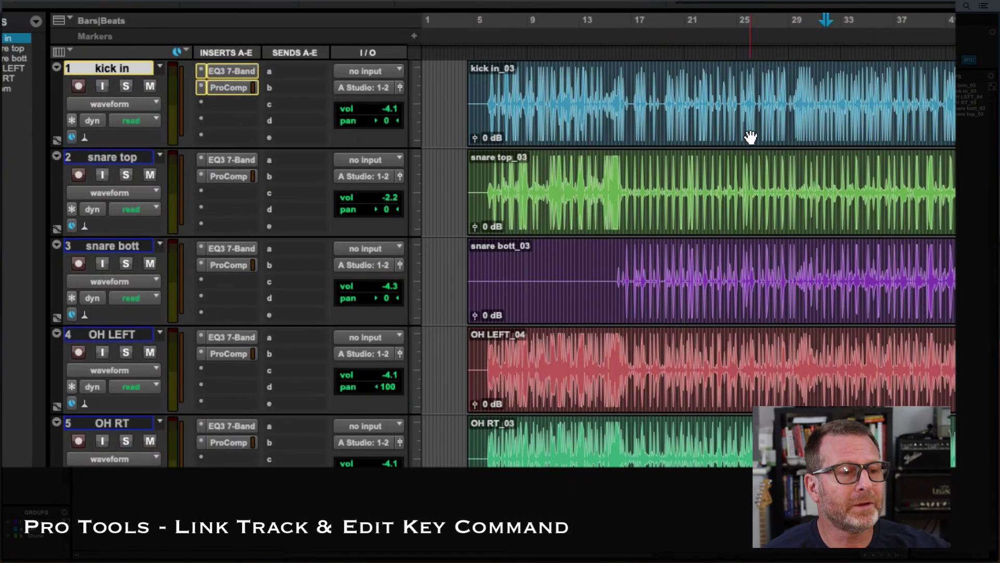
left_click(732, 175)
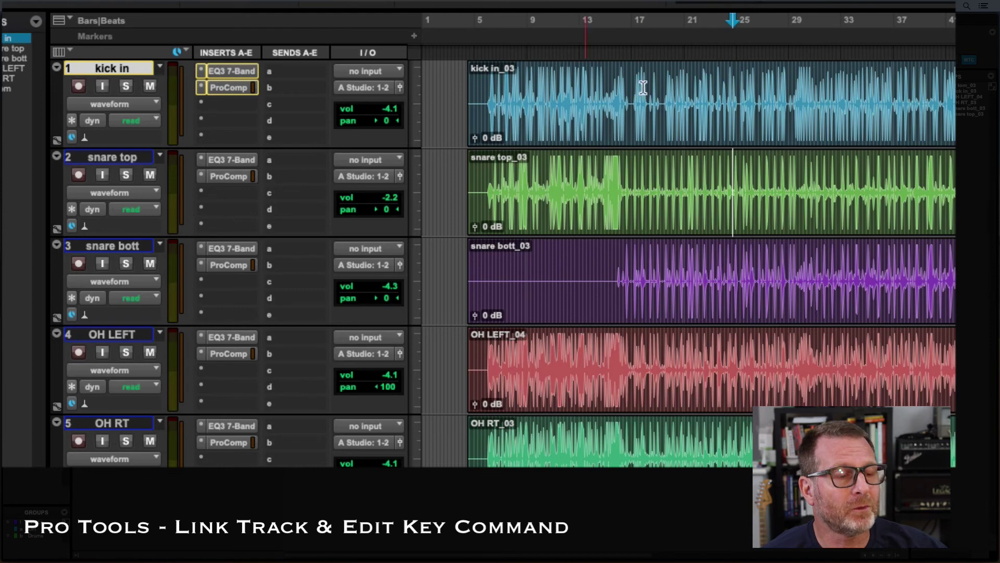
left_click_drag(714, 166, 942, 185)
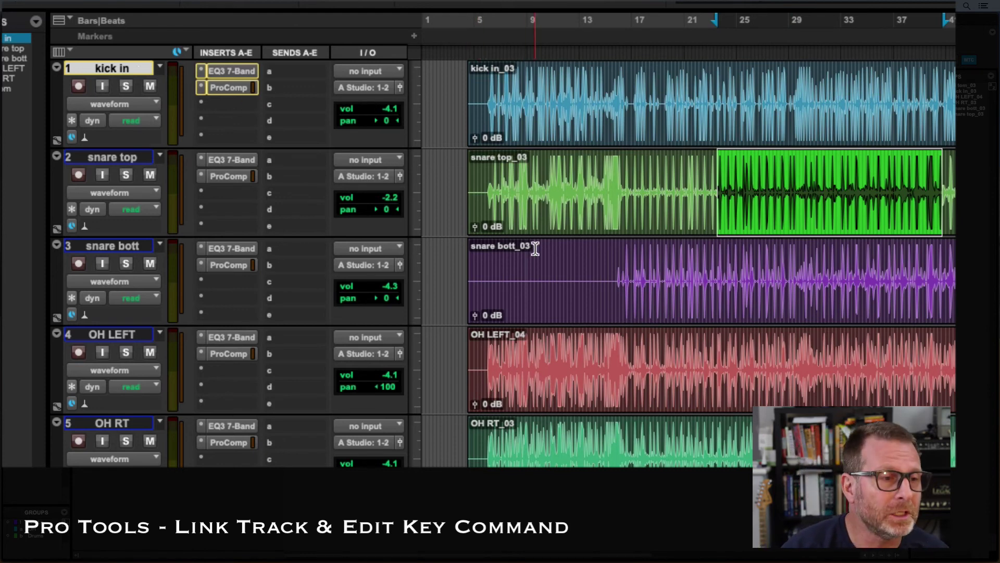
Step: Enable Link Track and Edit Selection, and make test selections on kick in and across snare top, snare bott and OH LEFT
key("shift+slash")
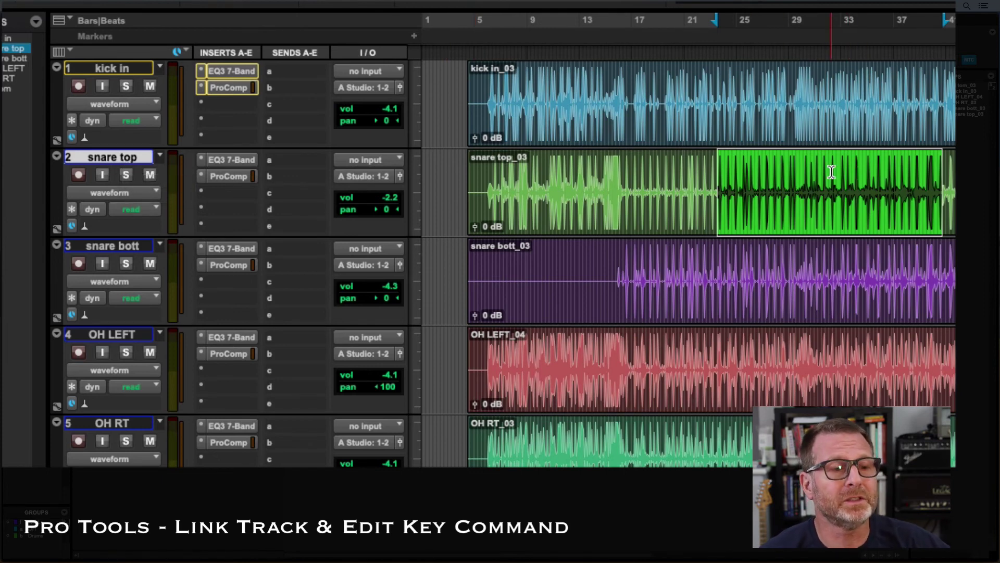
left_click_drag(645, 85, 855, 89)
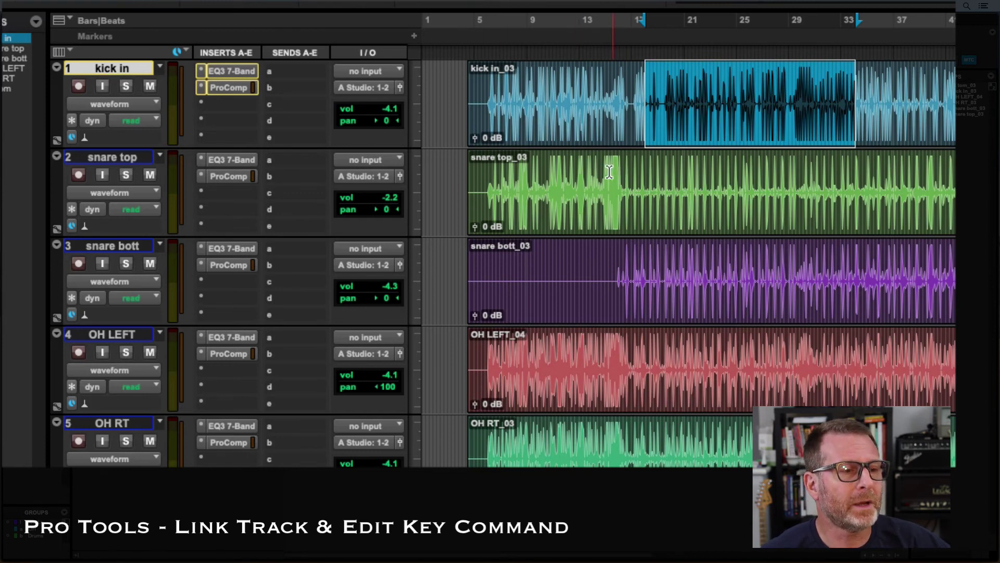
left_click_drag(606, 172, 868, 366)
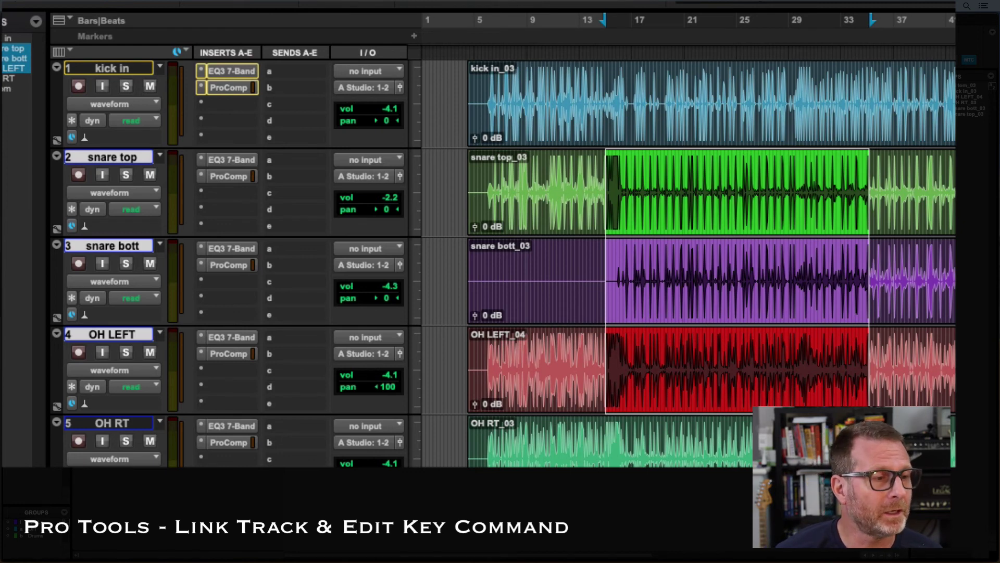
Step: Select OH LEFT and OH RT from about bar 27 to bar 42, and assign Bus 3-4 (Stereo) to send a
left_click(943, 370)
left_click(954, 442, "shift")
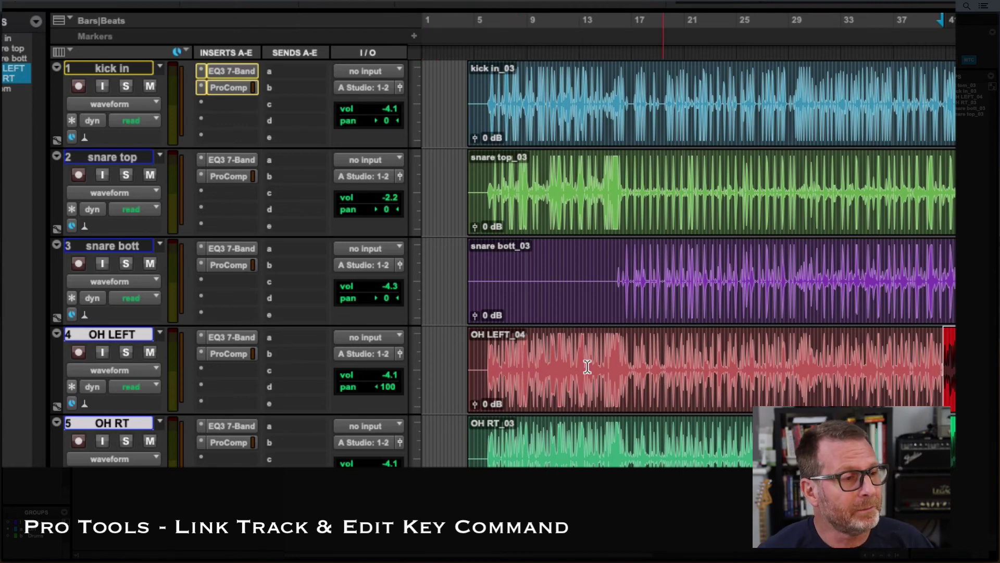
left_click_drag(762, 365, 880, 365)
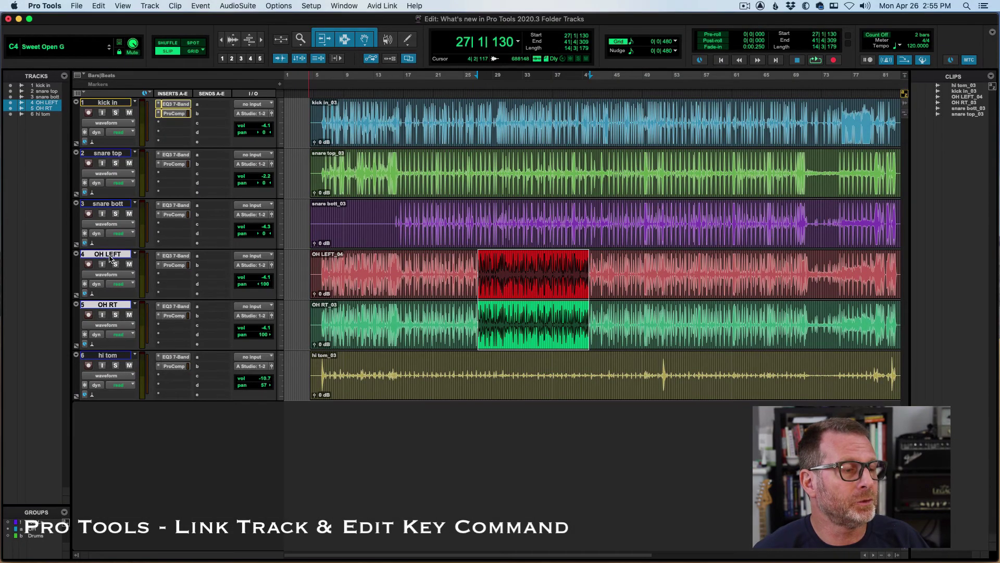
left_click(199, 259)
mouse_move(216, 265)
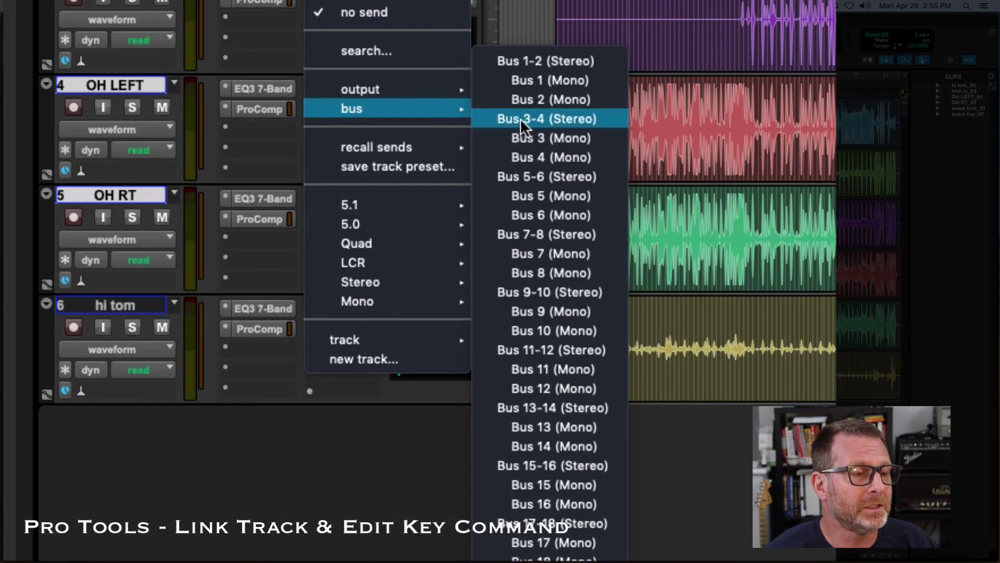
left_click(521, 118)
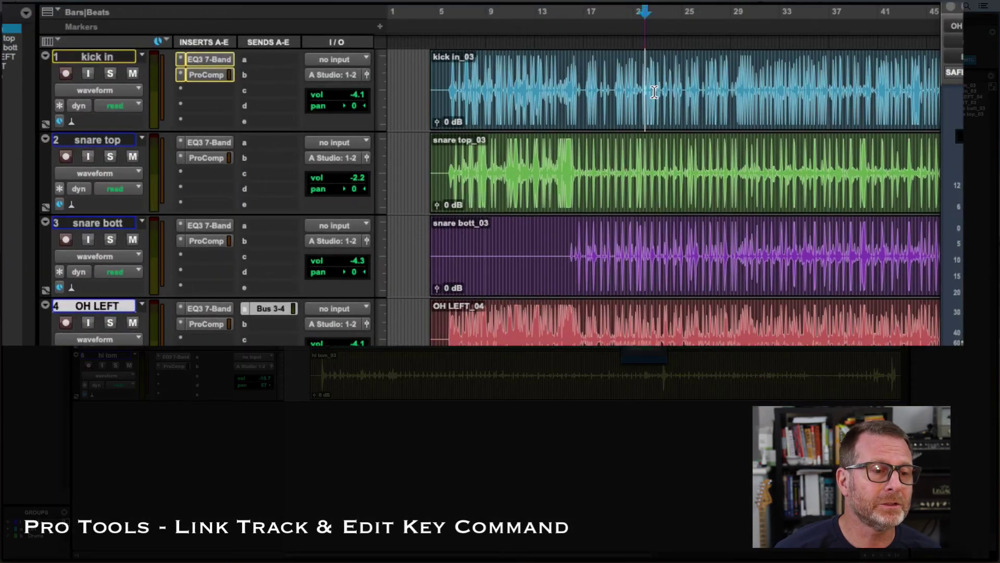
Step: Select kick in, snare top and snare bott from about bar 21 to bar 42, and add the DSP EQ3 7-Band (mono) plug-in on insert d
left_click_drag(644, 78, 903, 276)
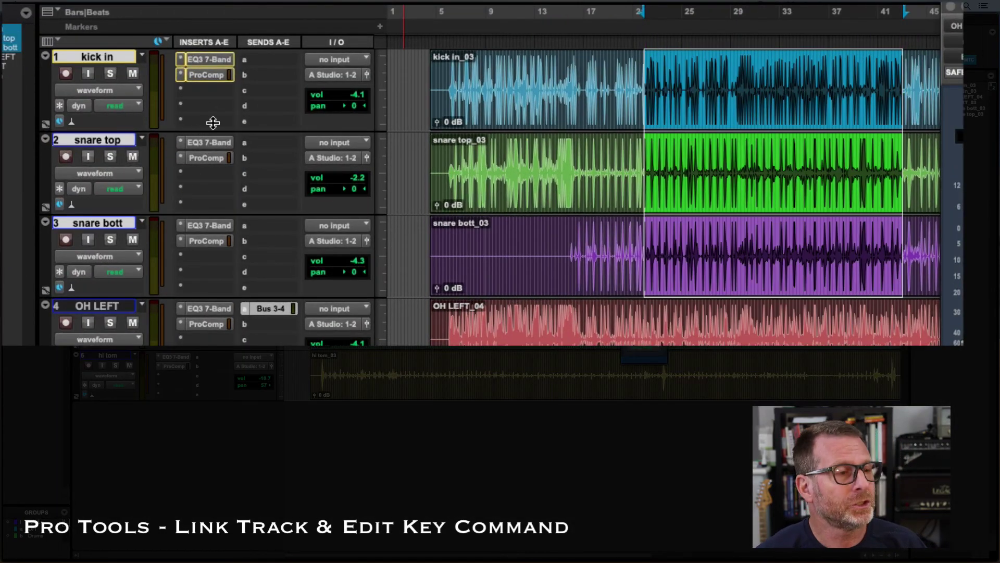
left_click(184, 105)
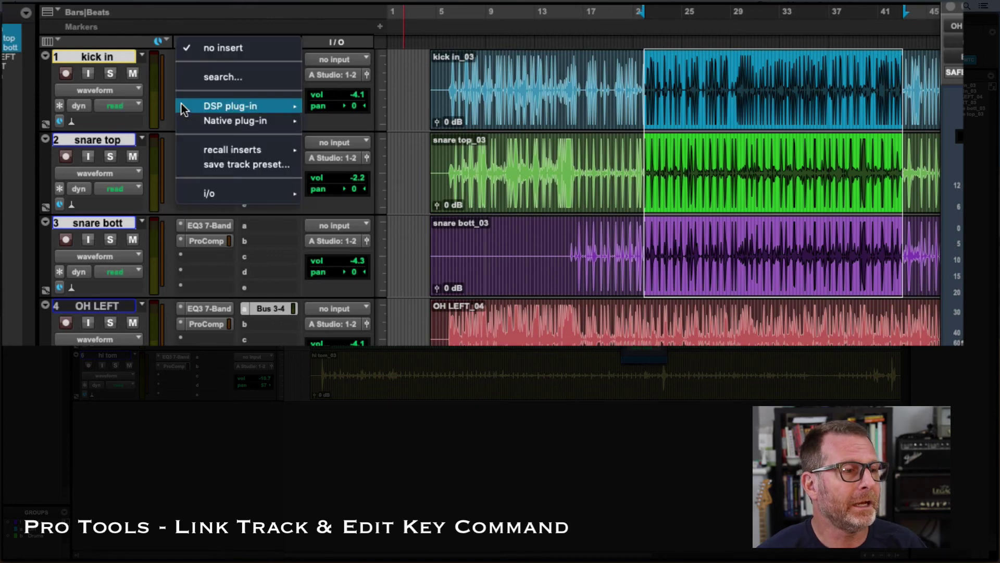
mouse_move(290, 106)
mouse_move(363, 112)
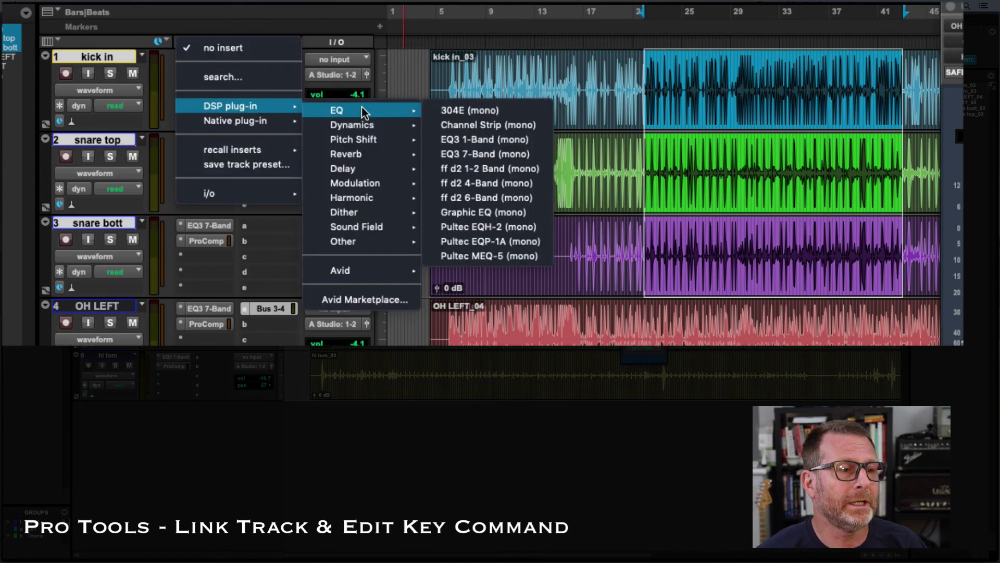
left_click(485, 154)
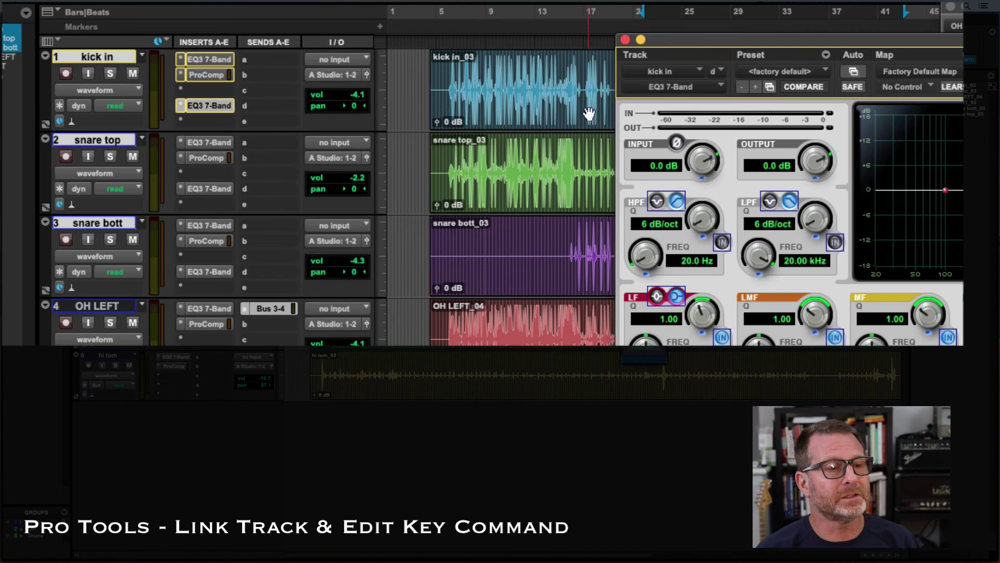
left_click(625, 40)
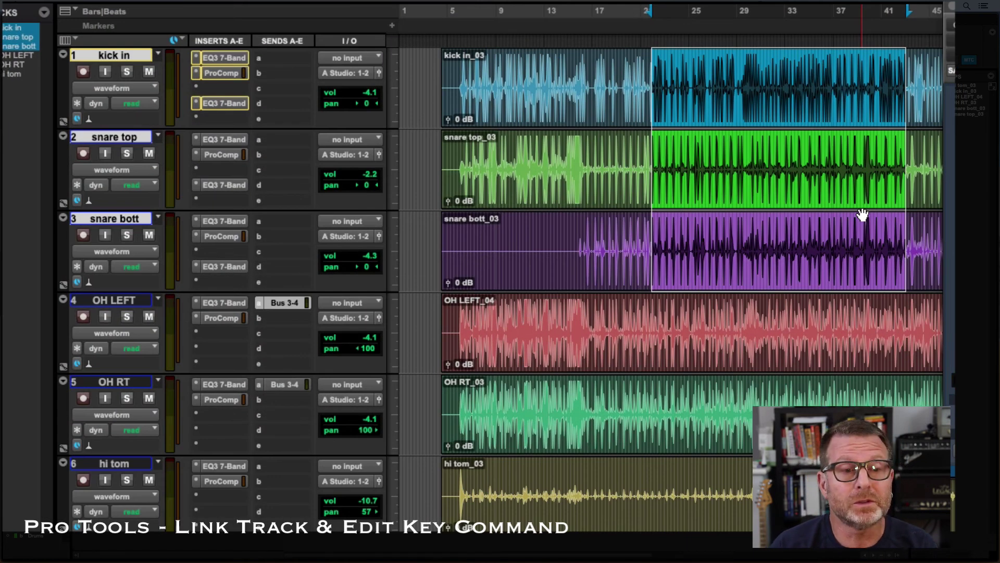
Step: Place the edit cursor on kick in at about bar 31, and move it down to OH RT and back up, finishing on snare bott
left_click(754, 99)
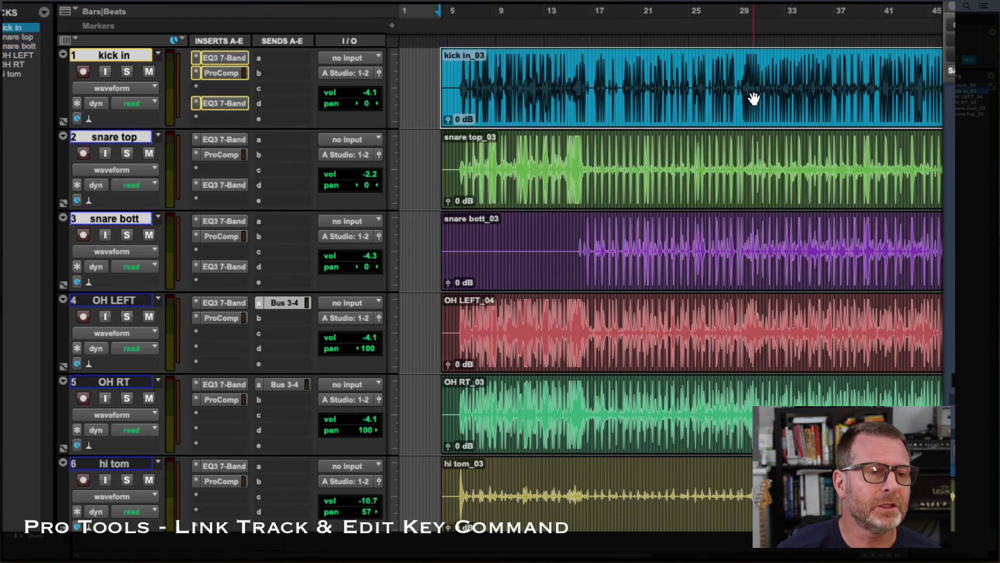
left_click(764, 75)
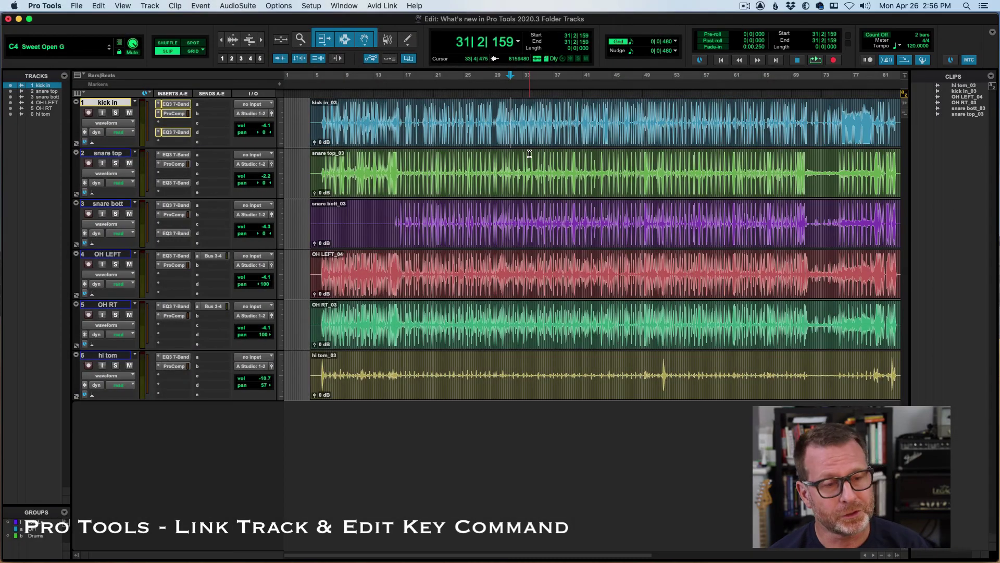
key("semicolon")
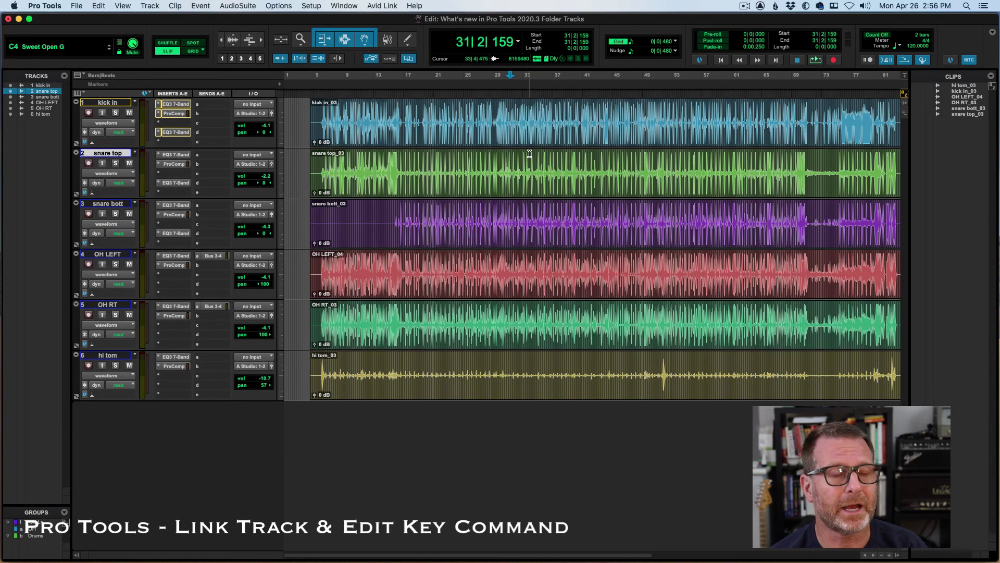
key("semicolon")
key("semicolon")
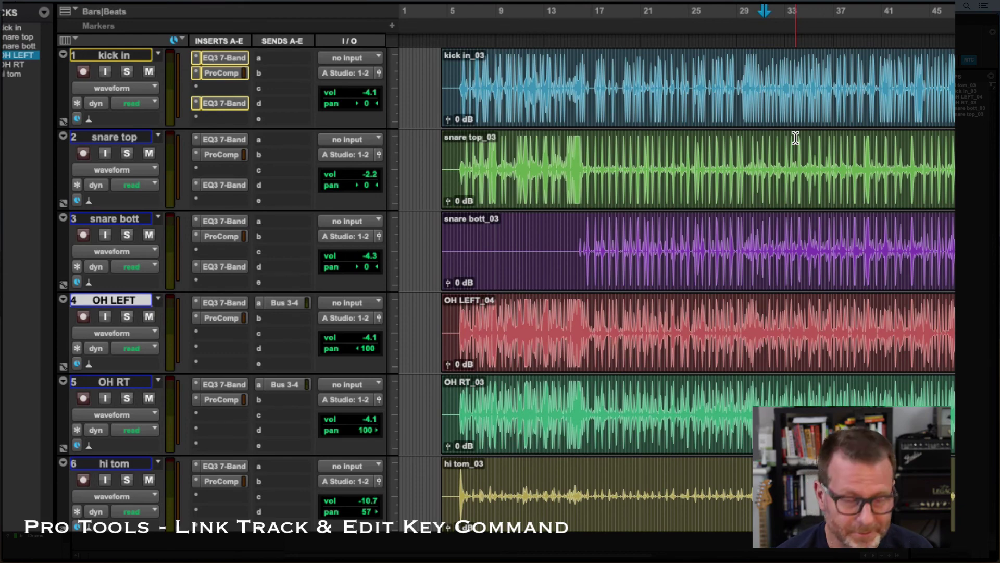
key("semicolon")
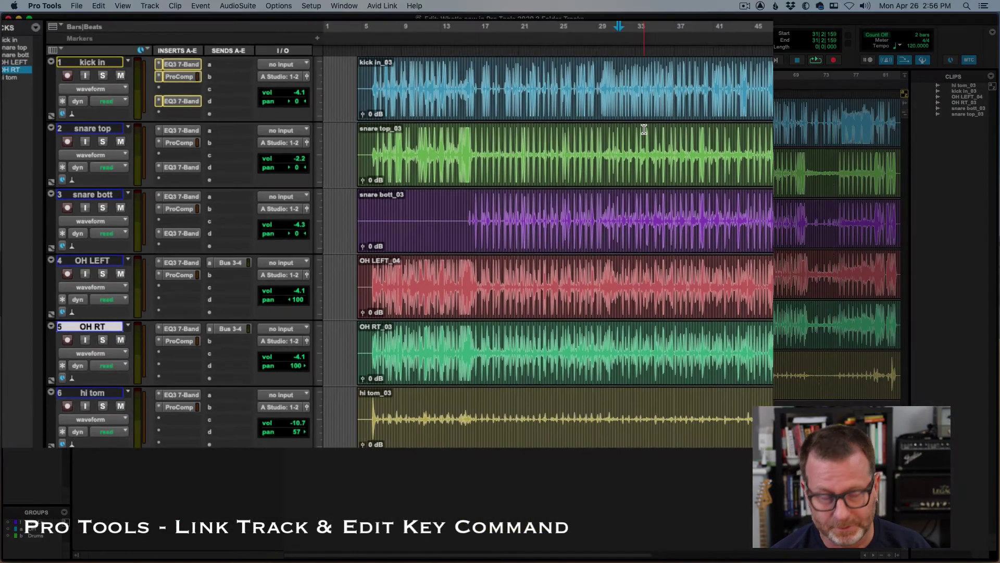
key("p")
key("p")
key("p")
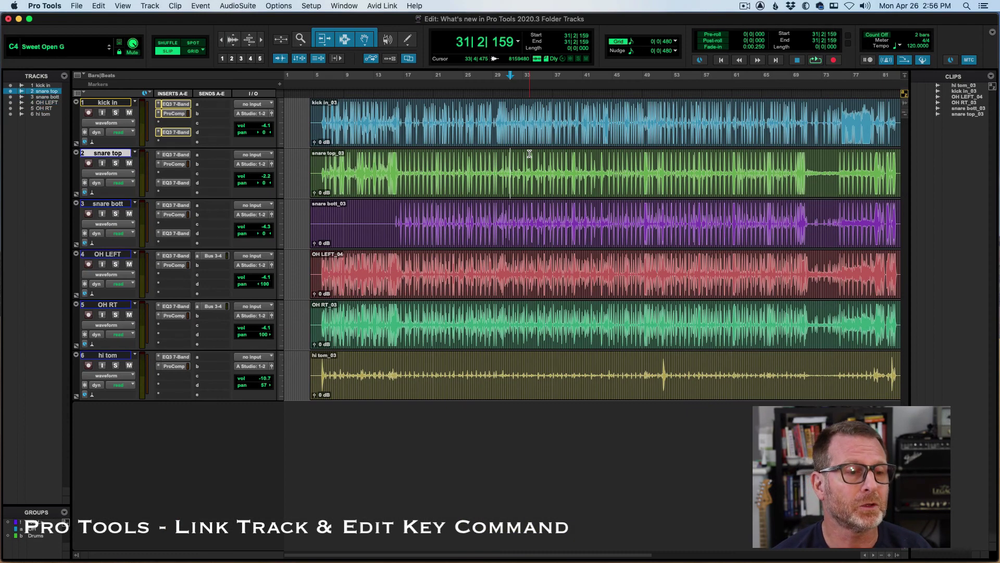
key("semicolon")
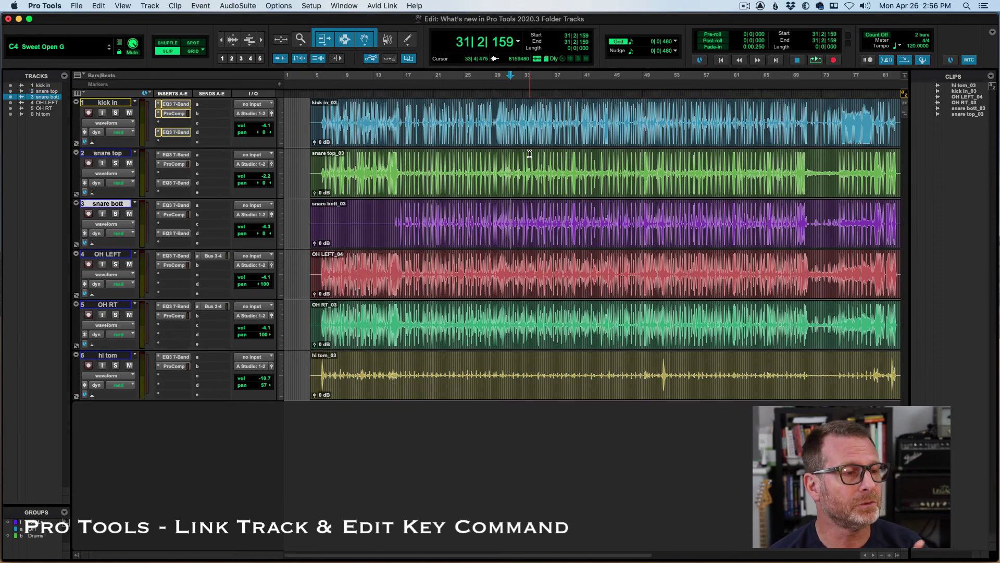
Step: Place the edit cursor on kick in at about bar 6, and move it down to OH RT and back up to snare bott
left_click(327, 111)
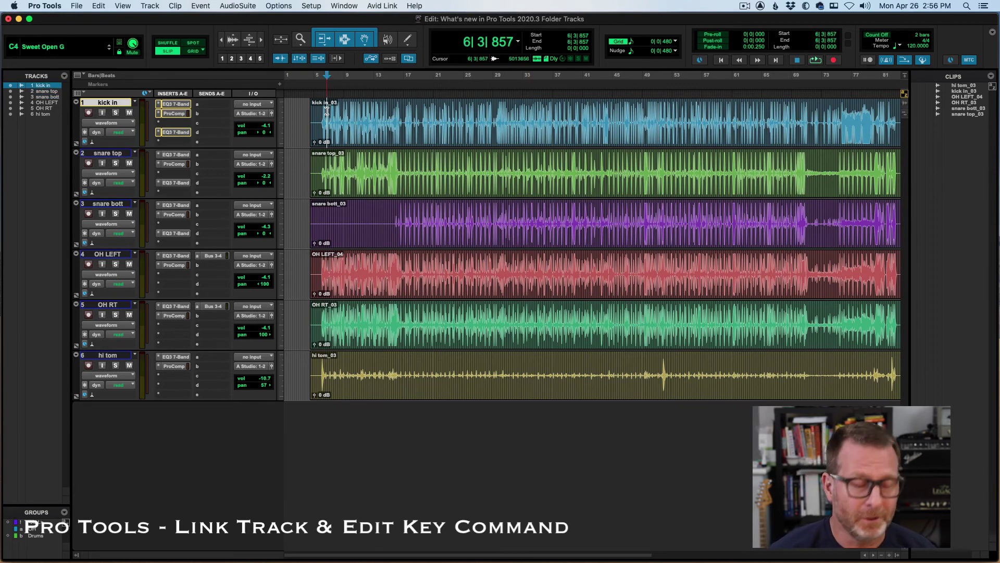
key("semicolon")
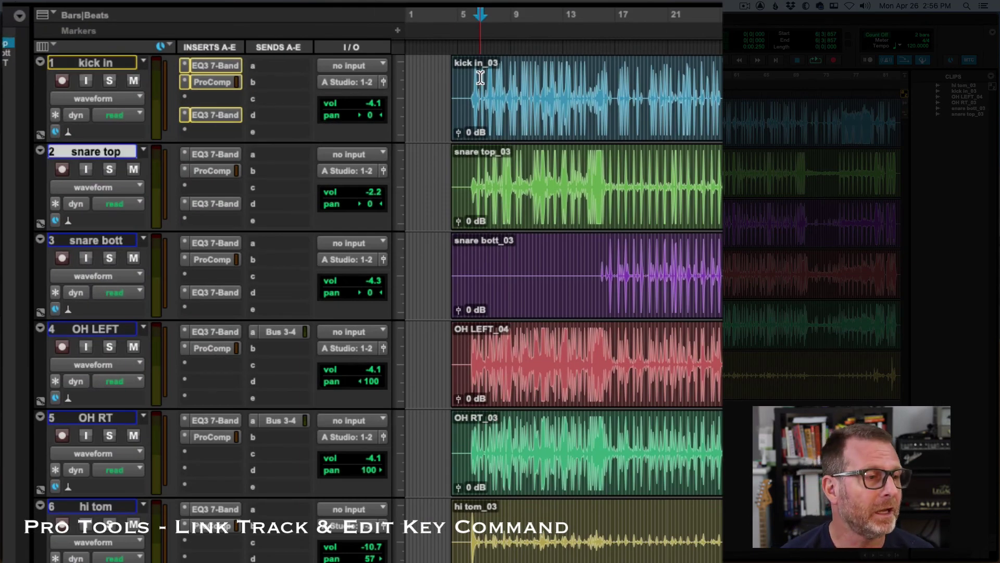
key("semicolon")
key("semicolon")
key("semicolon")
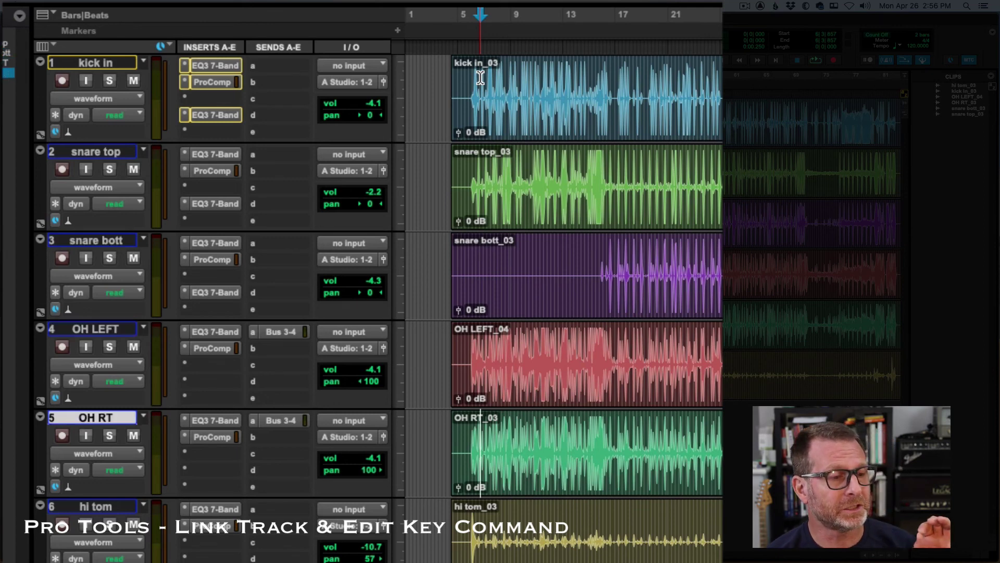
key("p")
key("p")
key("p")
key("semicolon")
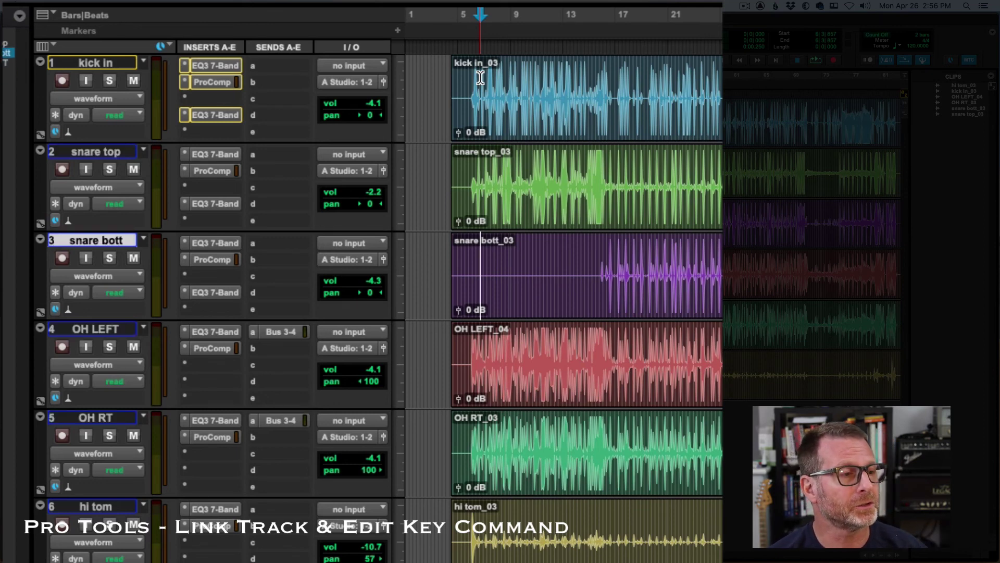
Step: Move the edit cursor up and down between the snare and overhead tracks several times, ending on snare bott
key("semicolon")
key("semicolon")
key("semicolon")
key("p")
key("p")
key("p")
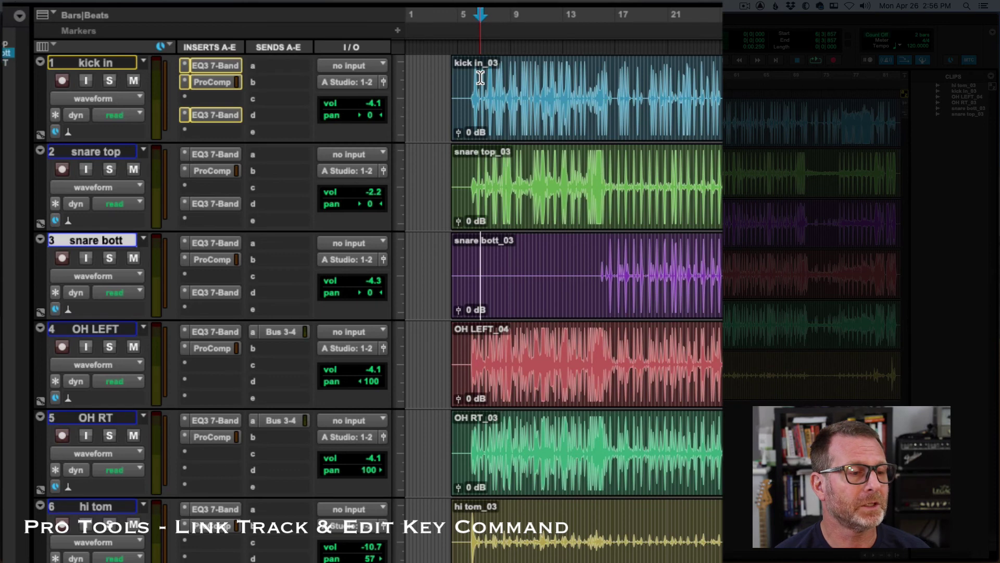
key("semicolon")
key("p")
key("p")
key("p")
key("semicolon")
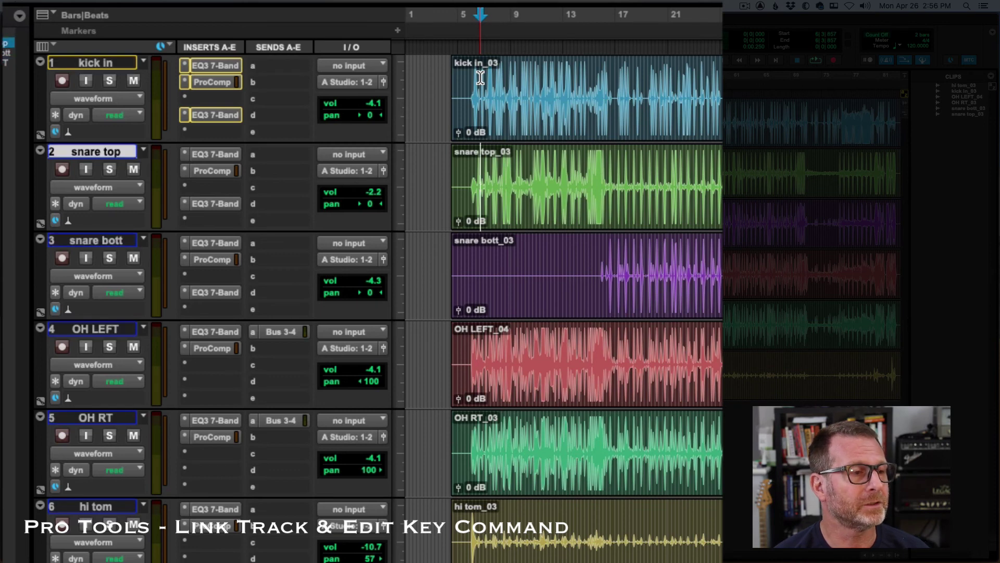
key("semicolon")
key("semicolon")
key("semicolon")
key("p")
key("p")
key("p")
key("semicolon")
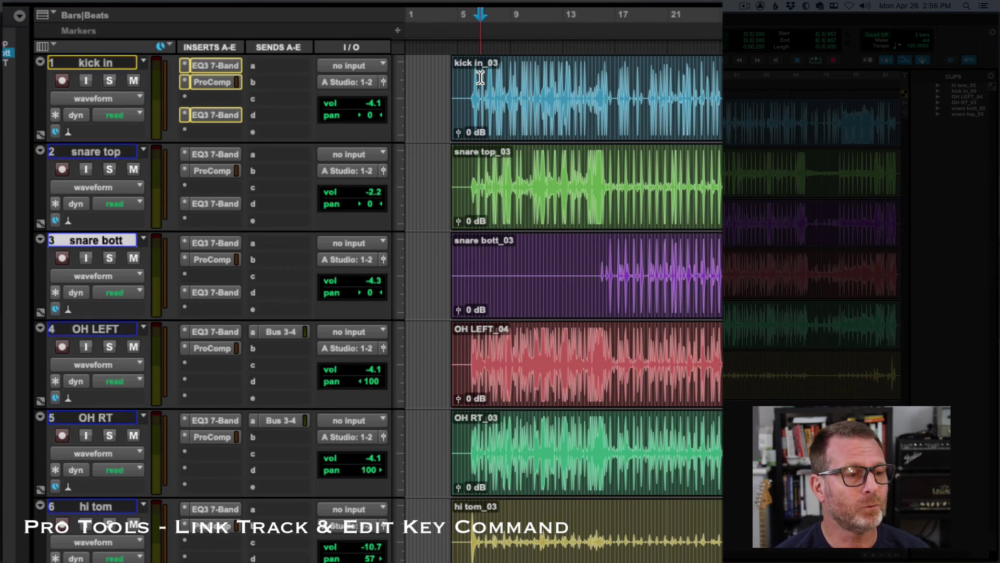
key("semicolon")
key("semicolon")
key("p")
key("p")
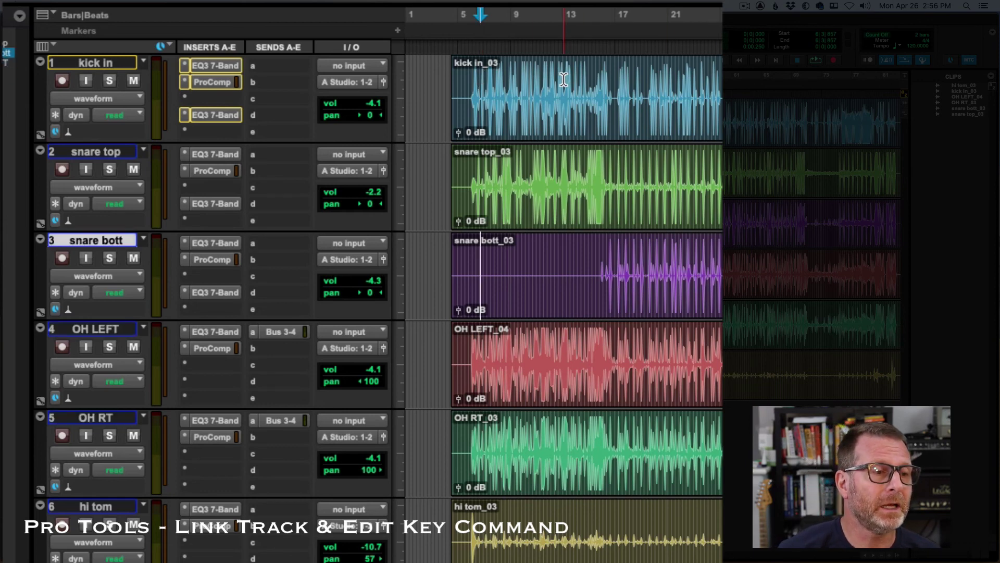
Step: Select kick in through hi tom from about bar 11 onward, and remove snare bott from the selection
left_click_drag(548, 84, 719, 251)
key("shift+semicolon")
key("shift+semicolon")
key("shift+semicolon")
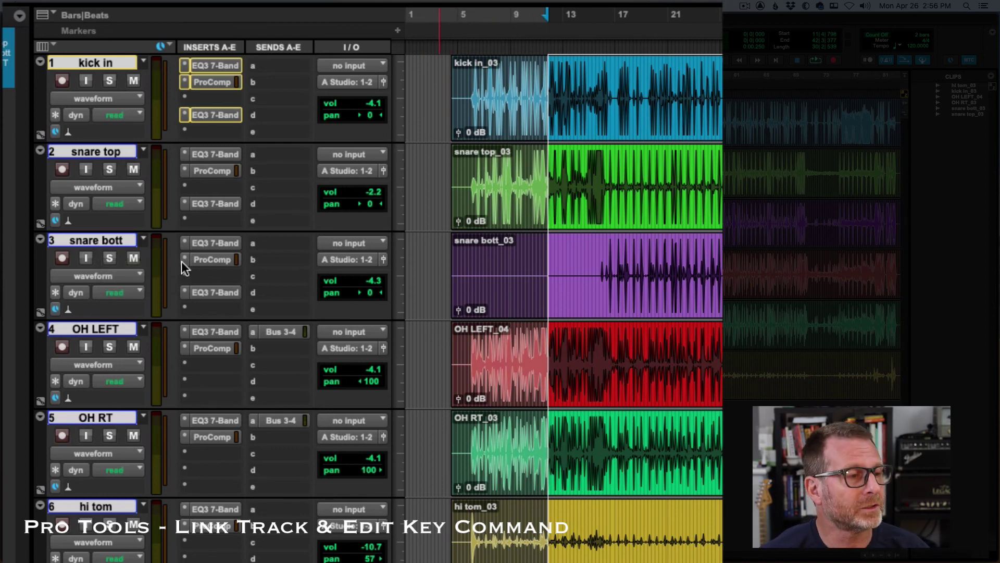
left_click(92, 239, "super")
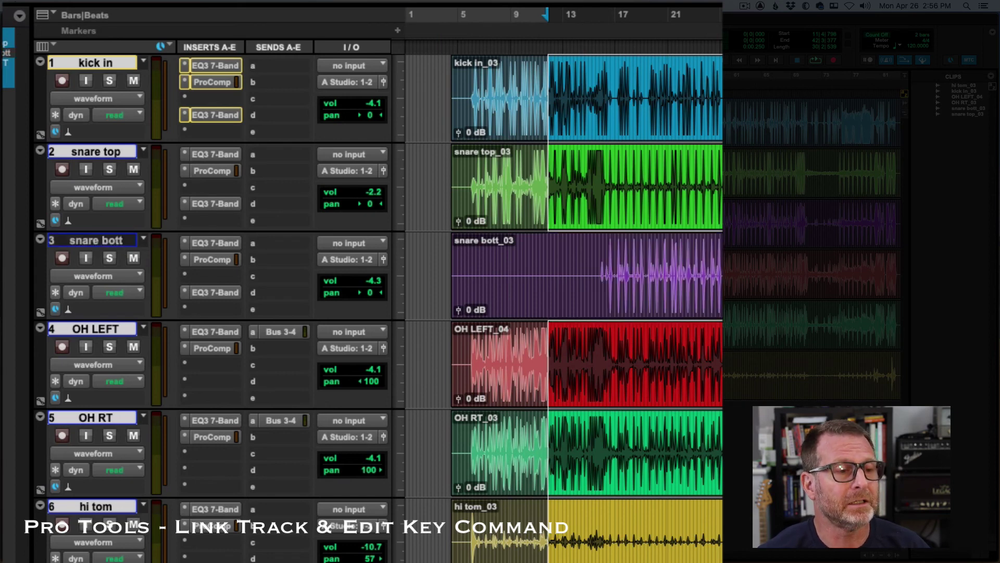